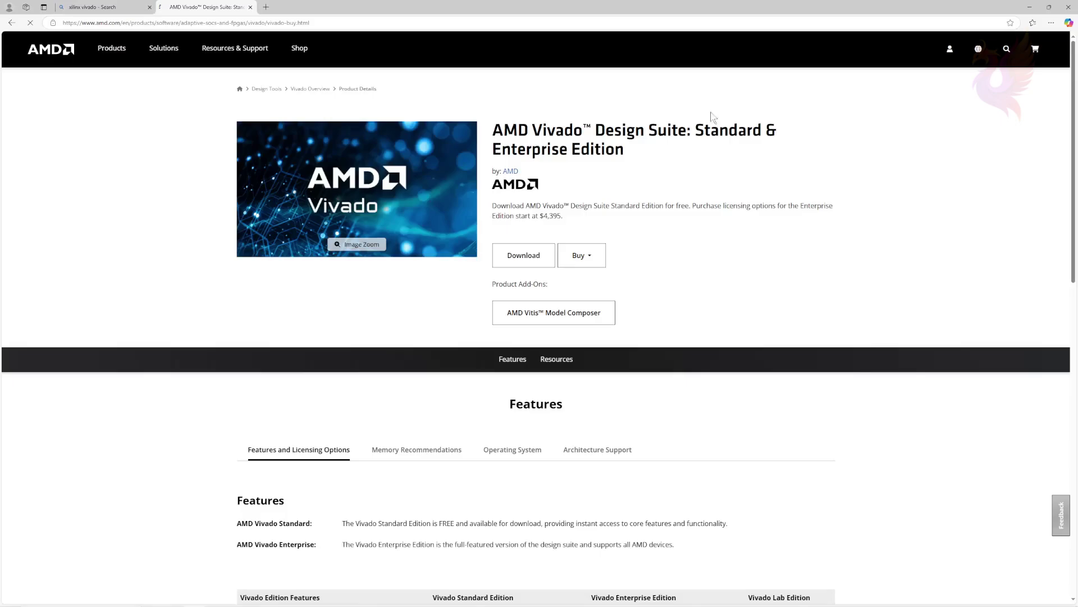
- Sign in to the AMD account from the Vivado product page
{"action": "left_click", "coordinate": [949, 49]}
{"action": "left_click", "coordinate": [942, 73]}
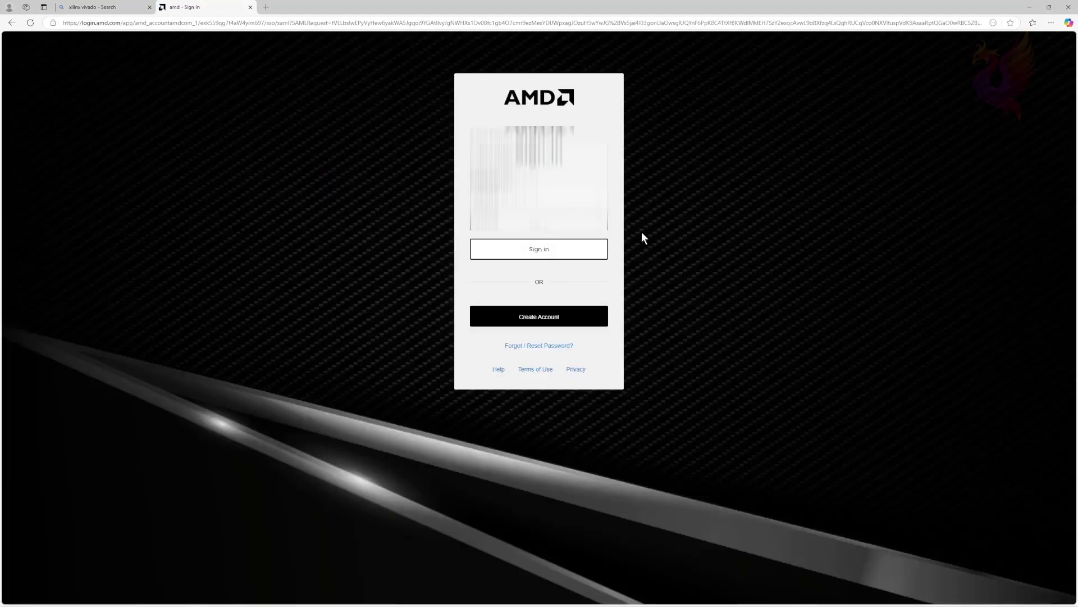
{"action": "left_click", "coordinate": [542, 241]}
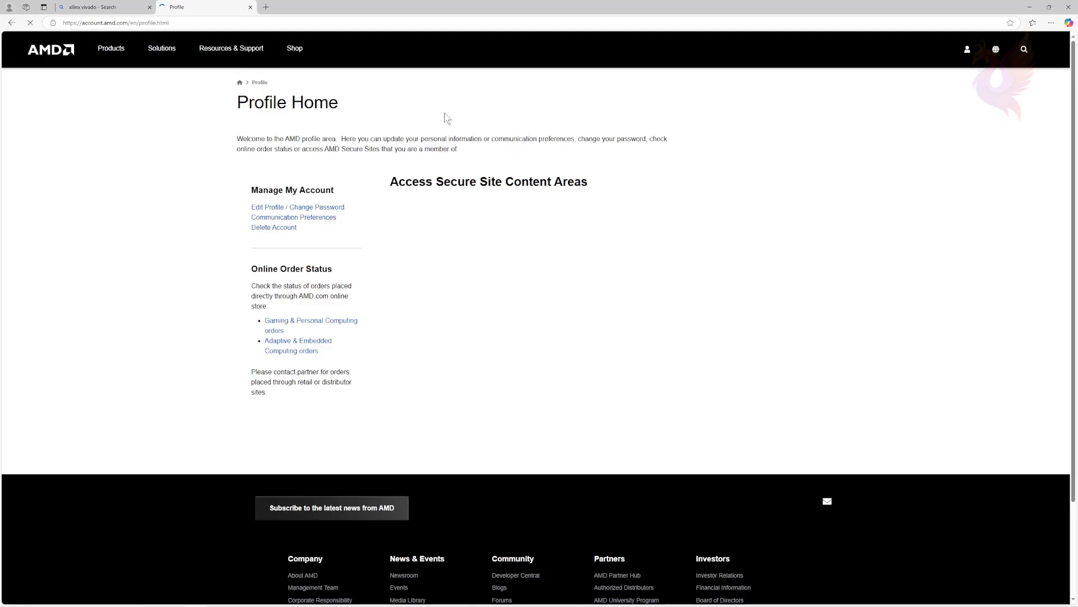
- Go to the Vivado software page among AMD's adaptive SoC and FPGA tools and open its downloads page
{"action": "left_click", "coordinate": [112, 49]}
{"action": "left_click", "coordinate": [84, 186]}
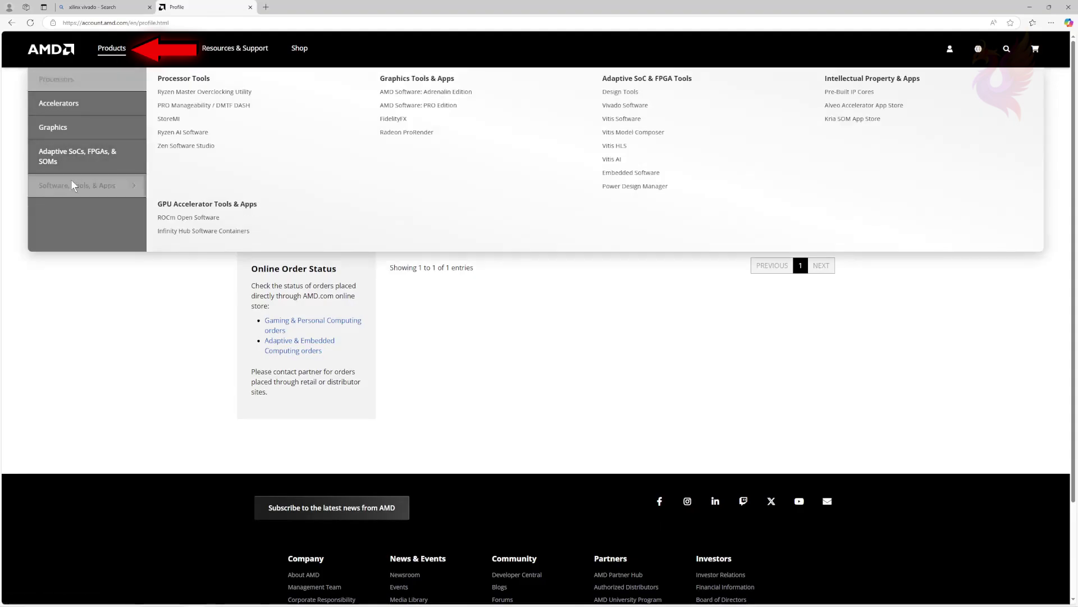
{"action": "left_click", "coordinate": [633, 108]}
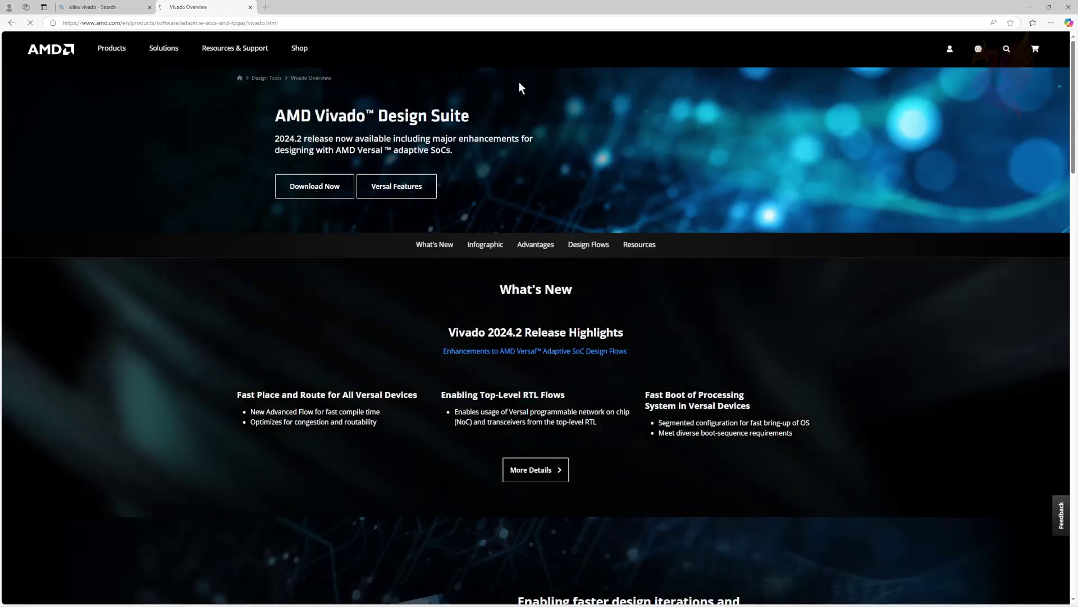
{"action": "left_click", "coordinate": [308, 188]}
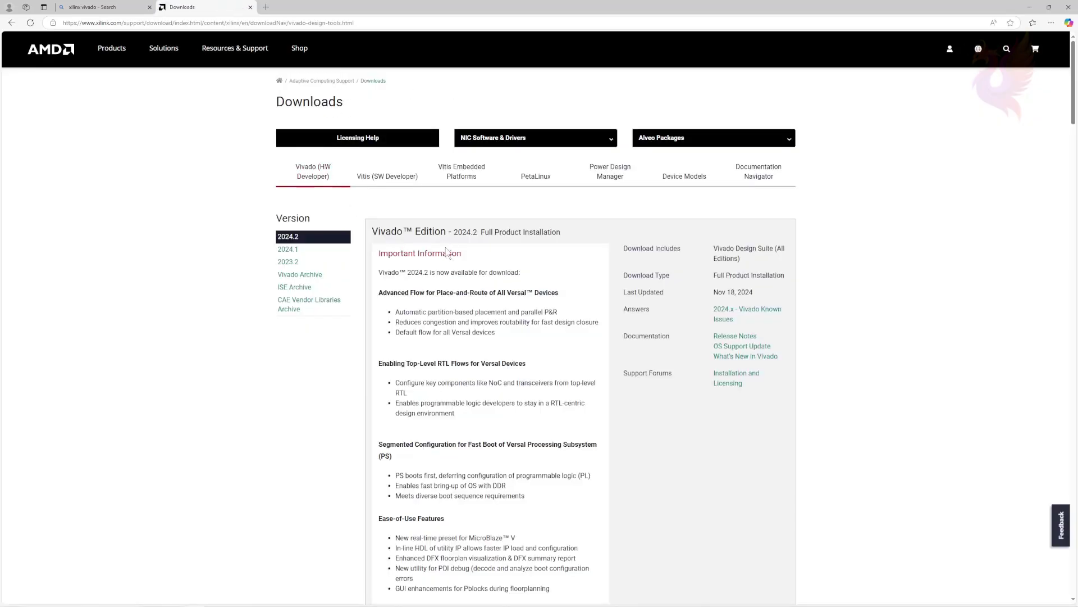
- Download the AMD Unified Installer for FPGAs & Adaptive SoCs 2024.2 Windows Self Extracting Web Installer, submitting the prefilled address form
{"action": "scroll", "coordinate": [448, 251], "scroll_direction": "down", "scroll_amount": 8}
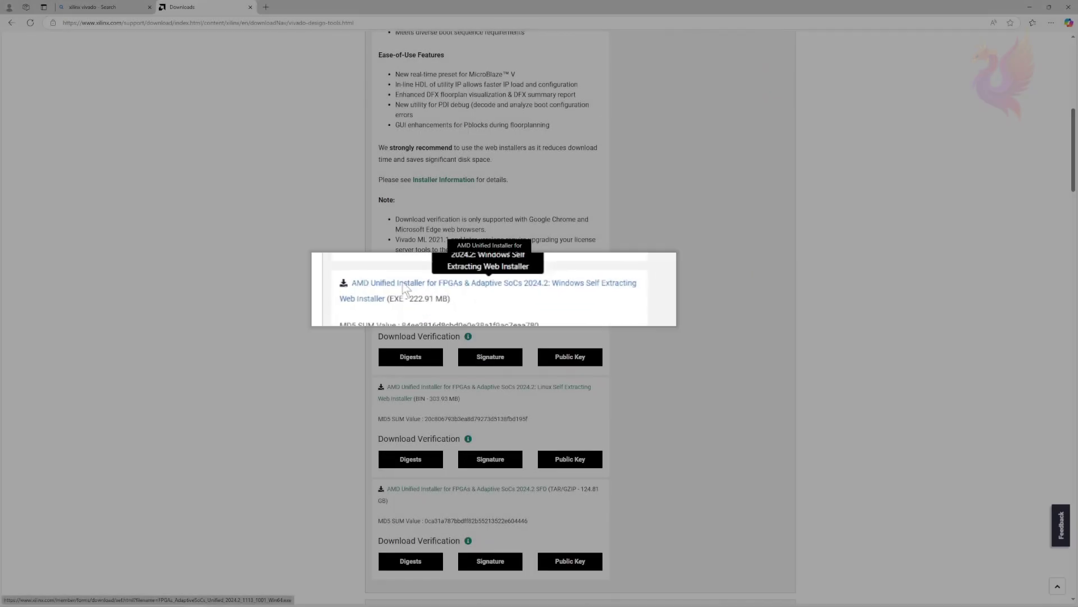
{"action": "left_click", "coordinate": [427, 286]}
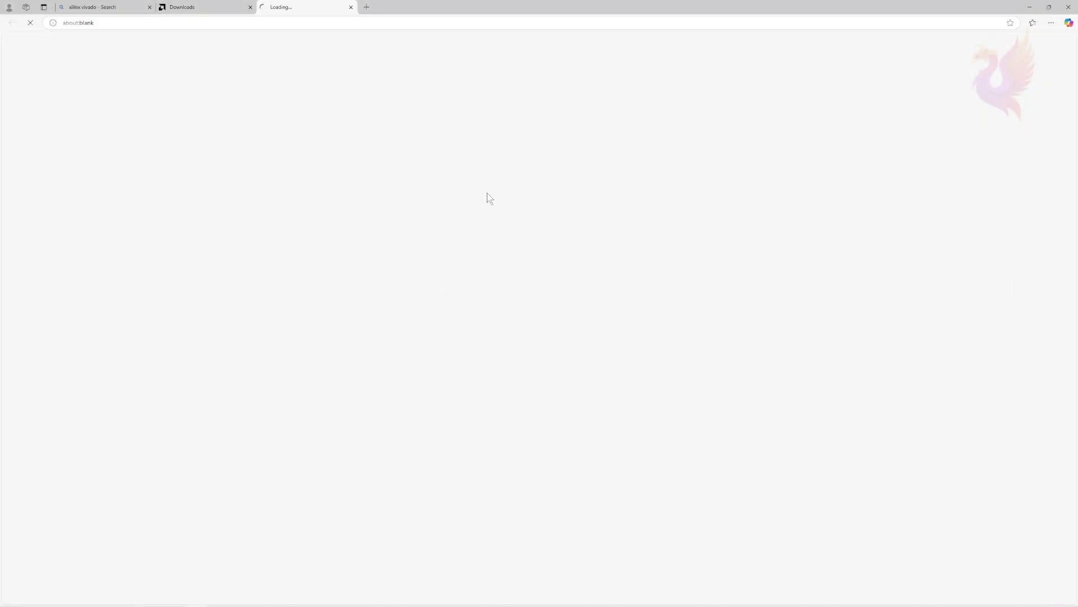
{"action": "scroll", "coordinate": [500, 207], "scroll_direction": "down", "scroll_amount": 5}
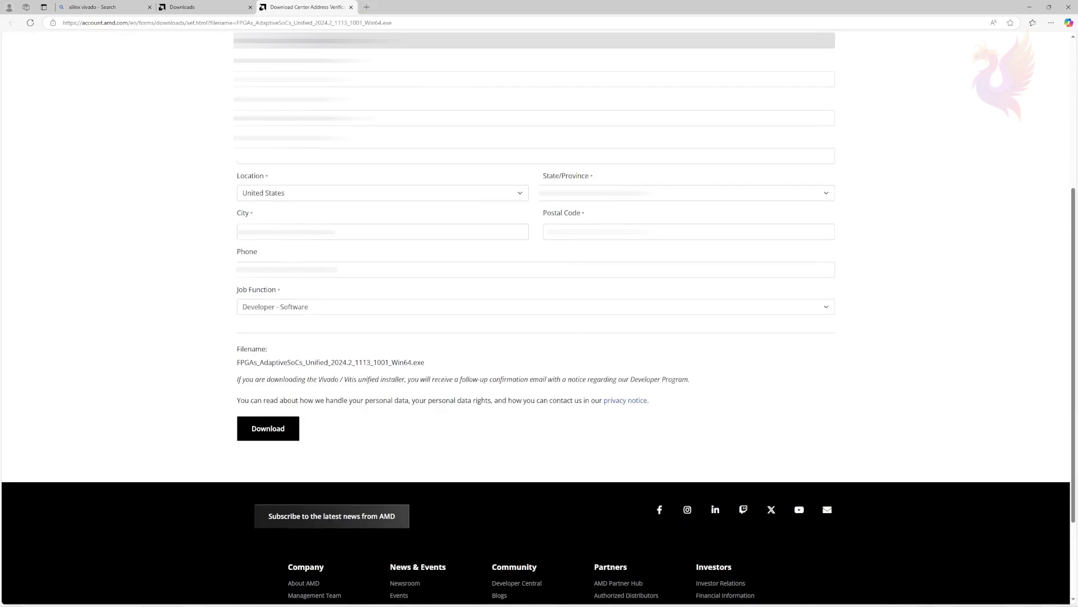
{"action": "left_click", "coordinate": [272, 431]}
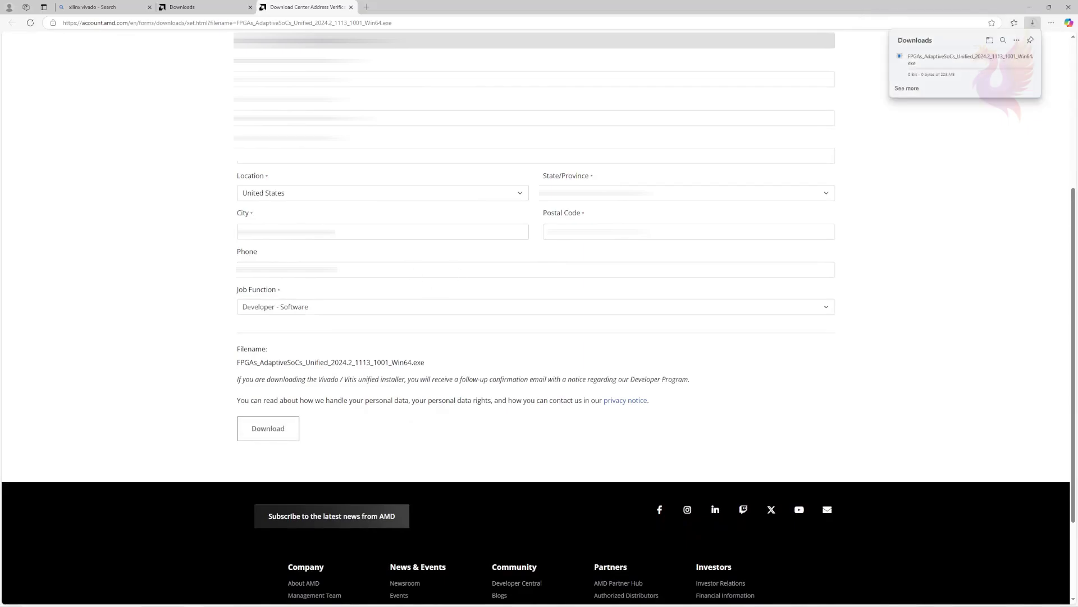
- Run the downloaded AMD installer and allow it network access through Windows Defender Firewall
{"action": "left_click", "coordinate": [966, 61]}
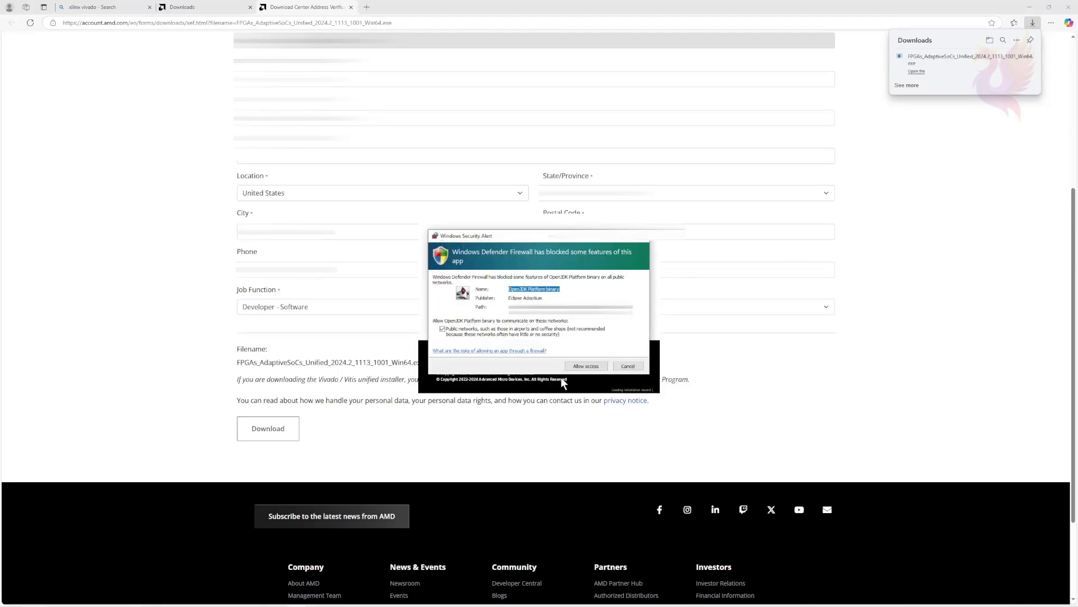
{"action": "left_click", "coordinate": [585, 366]}
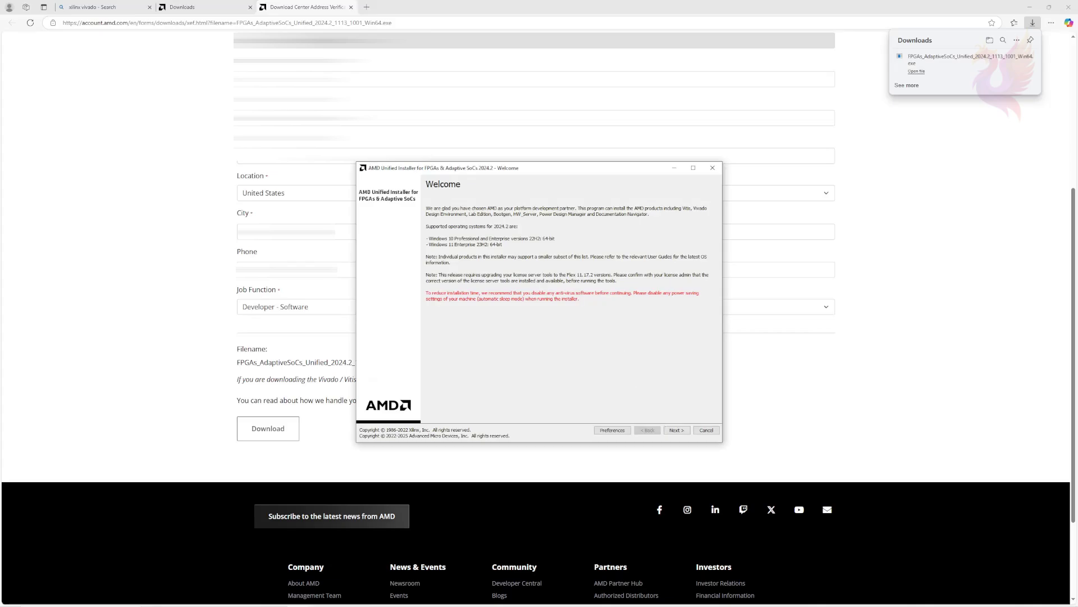
- Continue past the welcome page and fill in the AMD account e-mail and password for a Download and Install Now setup
{"action": "left_click", "coordinate": [677, 430]}
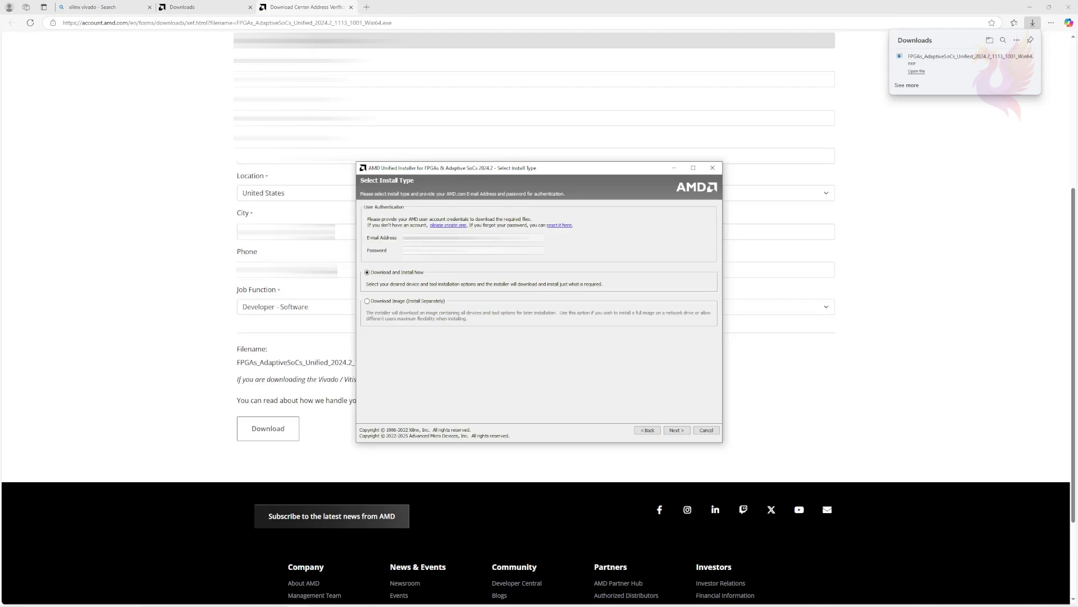
{"action": "key", "text": "ctrl+v"}
{"action": "left_click", "coordinate": [677, 431]}
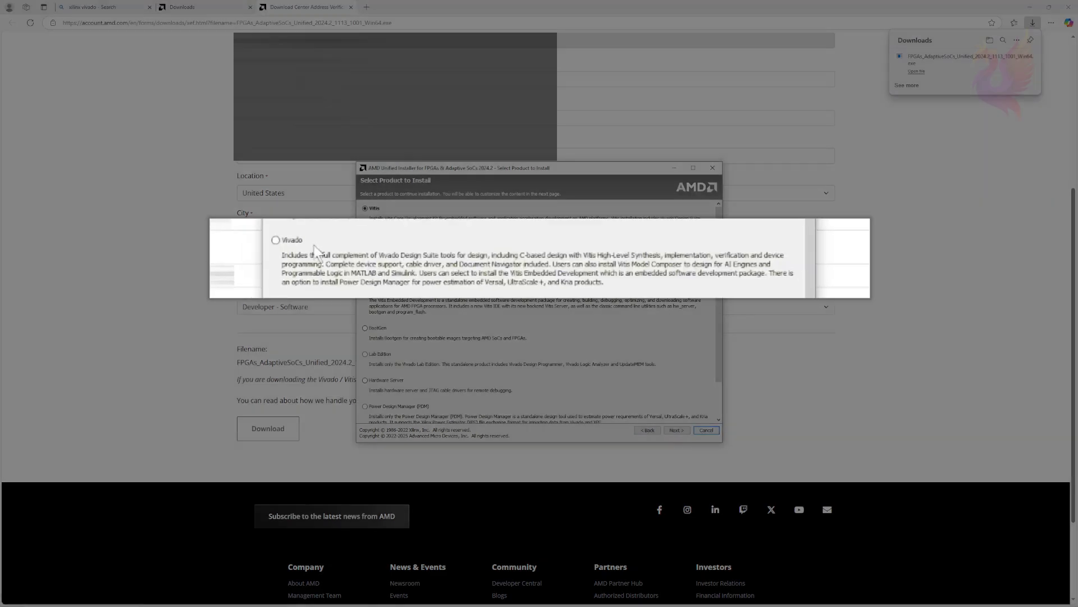
- Choose Vivado as the product to install and Vivado ML Standard as its edition
{"action": "left_click", "coordinate": [366, 246]}
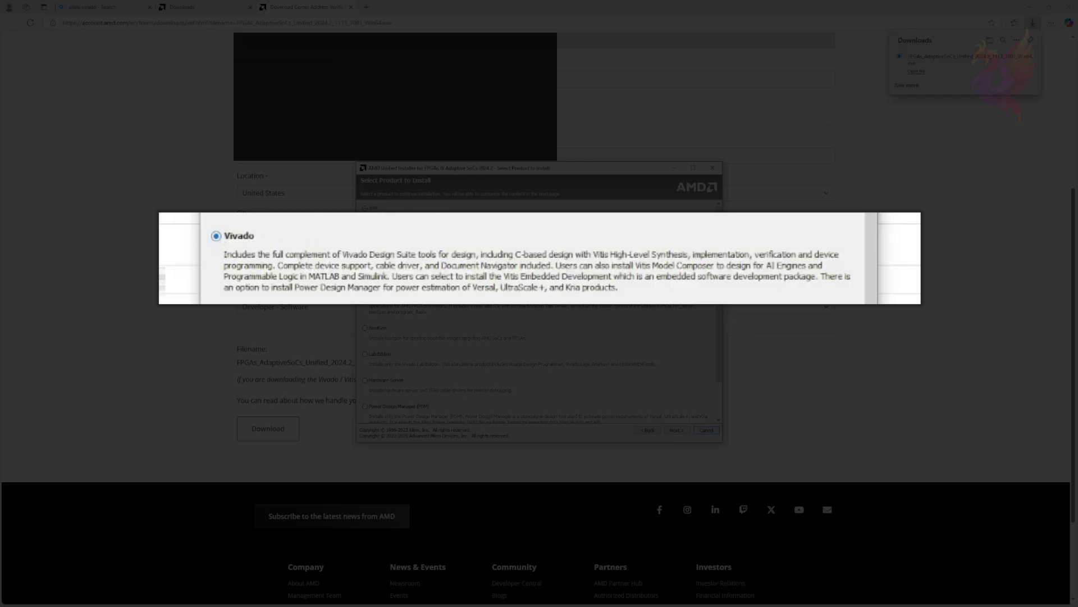
{"action": "scroll", "coordinate": [525, 298], "scroll_direction": "down", "scroll_amount": 2}
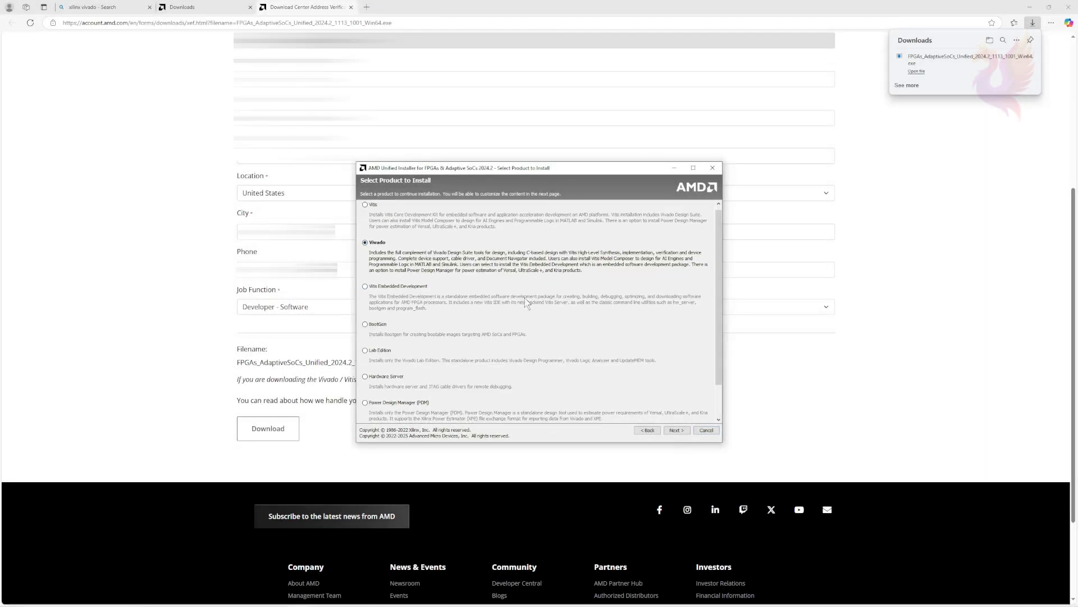
{"action": "left_click", "coordinate": [677, 430]}
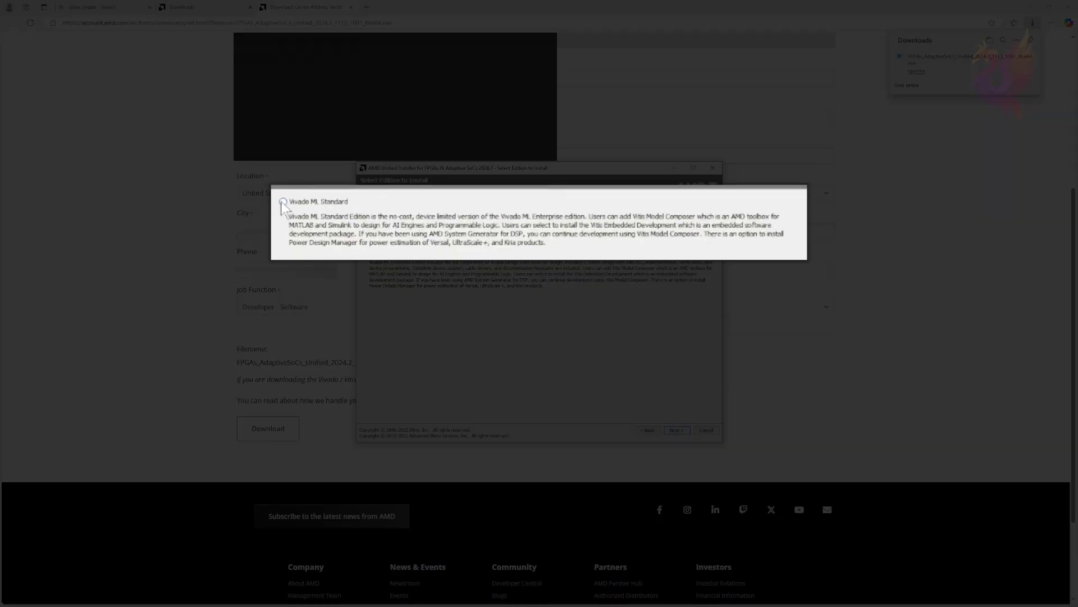
{"action": "left_click", "coordinate": [365, 208]}
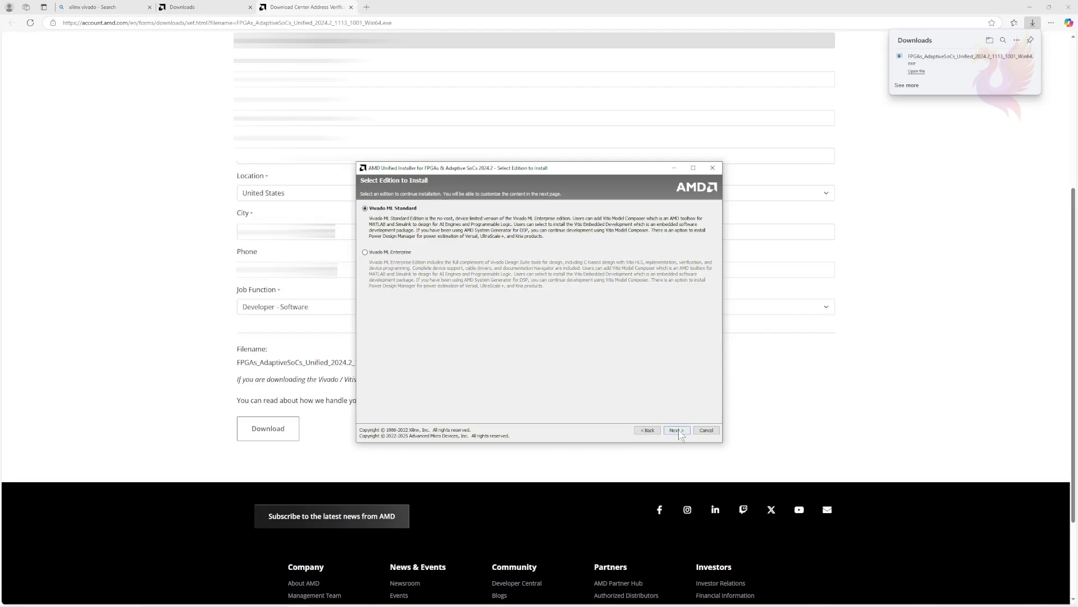
{"action": "left_click", "coordinate": [677, 430]}
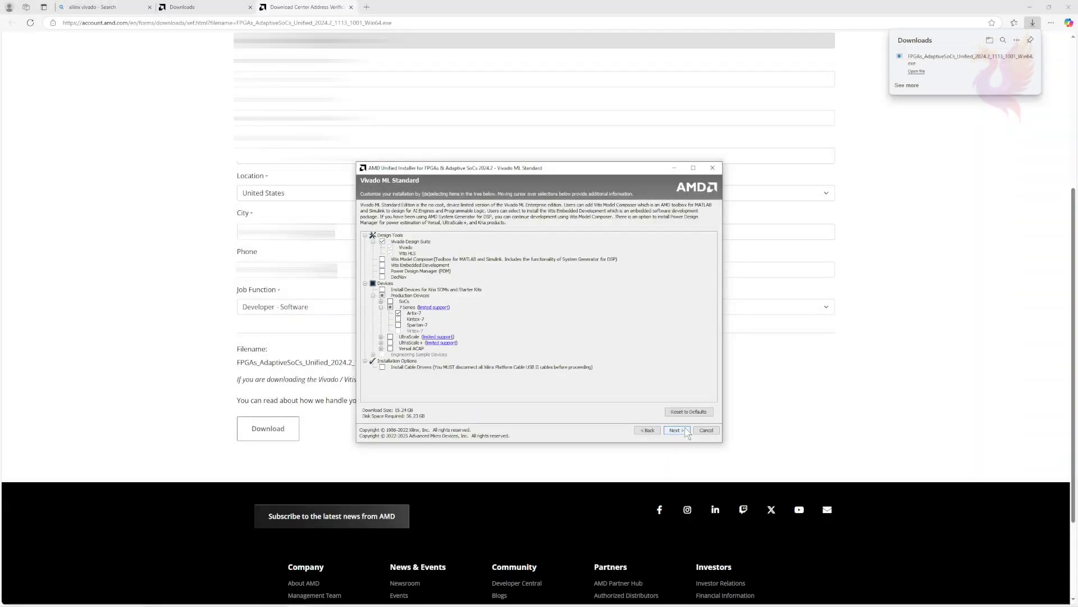
- Confirm the Vivado Design Suite components with Artix-7 device support and accept both Vivado license agreements
{"action": "left_click", "coordinate": [685, 431]}
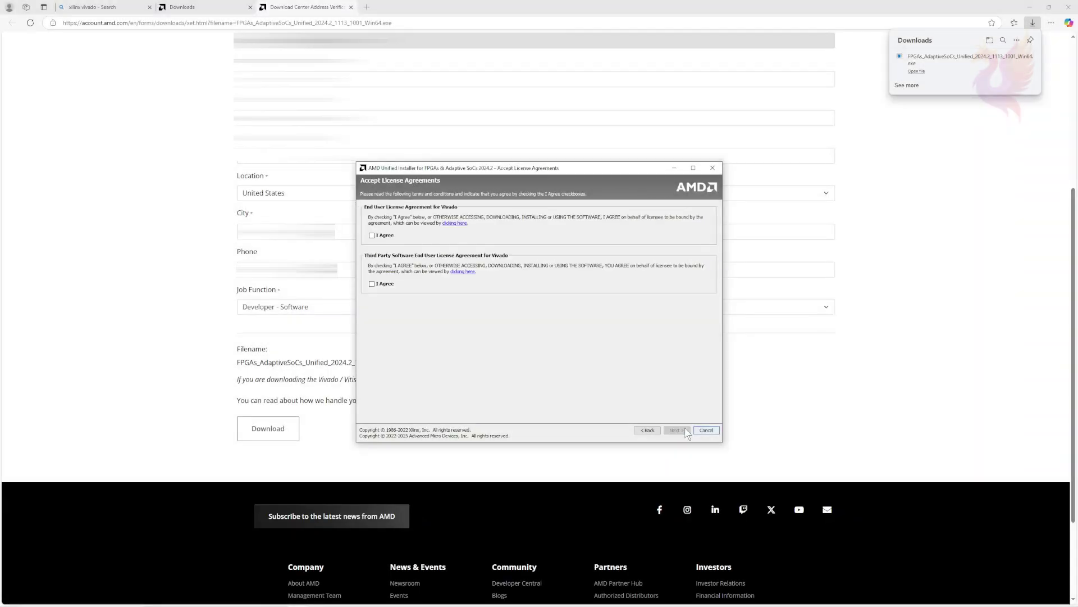
{"action": "left_click", "coordinate": [372, 284]}
{"action": "left_click", "coordinate": [371, 235]}
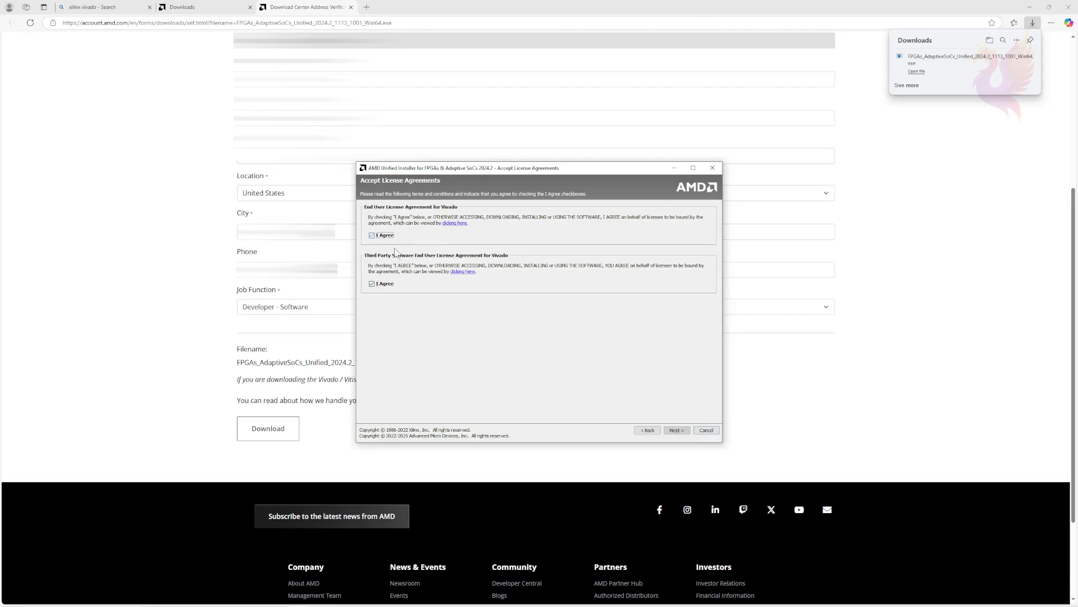
{"action": "left_click", "coordinate": [677, 430]}
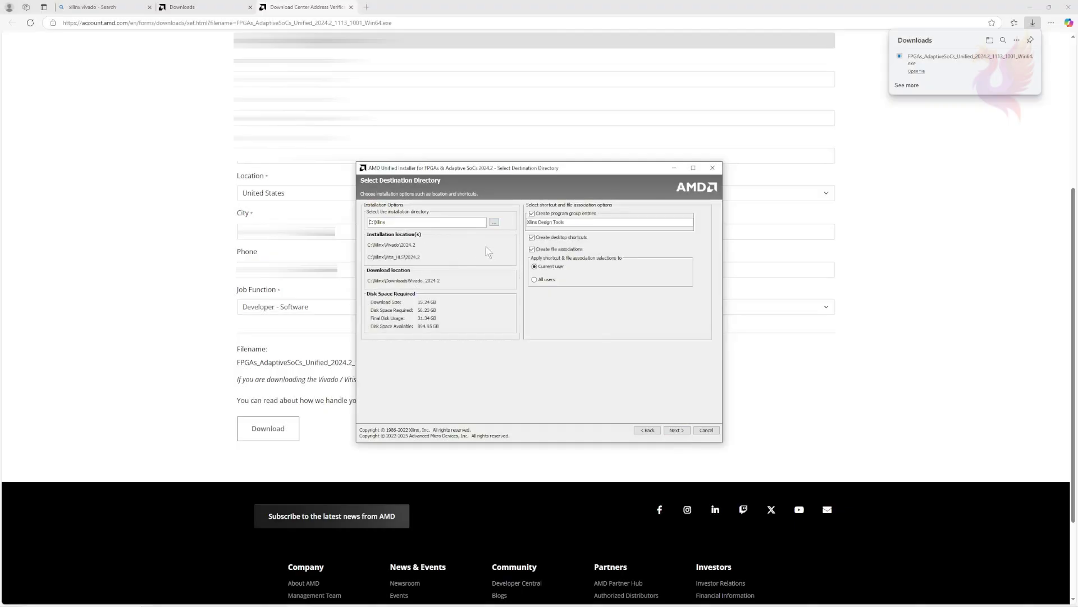
- Accept C:\Xilinx as the installation directory and start the installation
{"action": "left_click", "coordinate": [677, 429]}
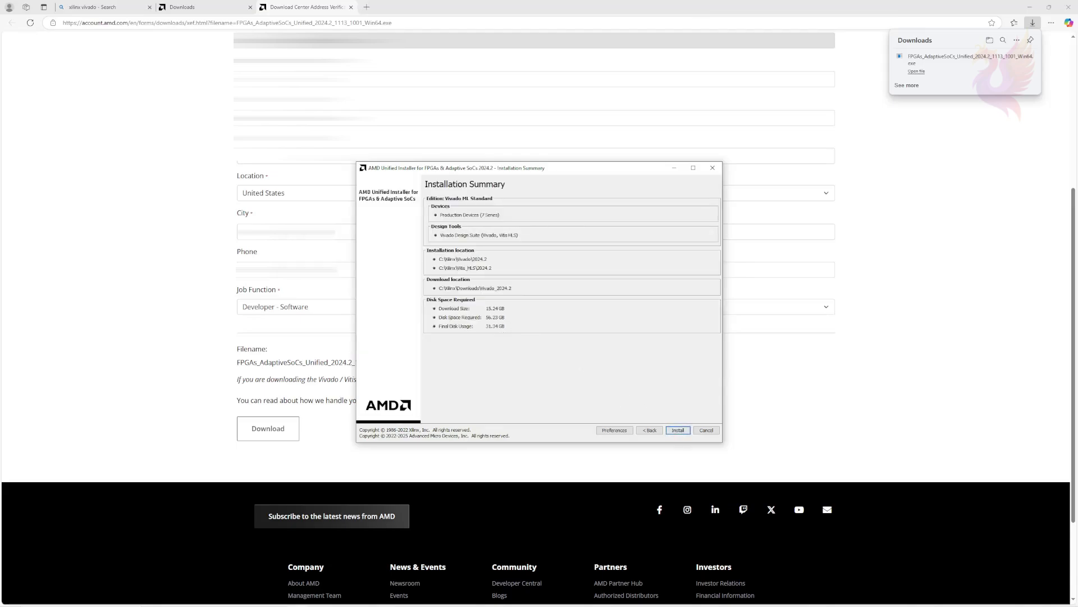
{"action": "left_click", "coordinate": [678, 430]}
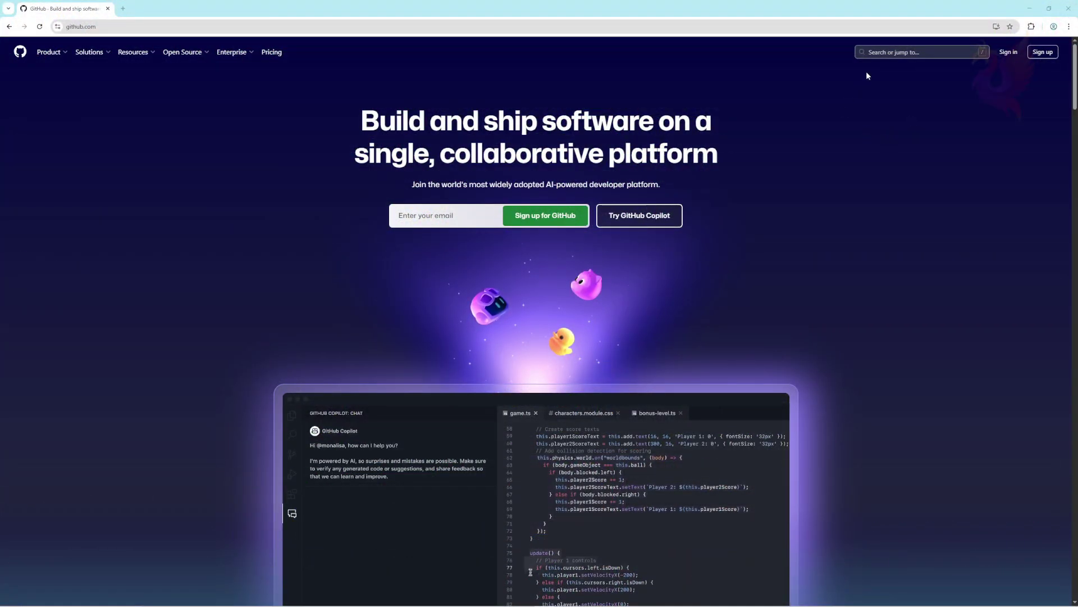
- Search GitHub for pcileech and sort the repositories by Recently updated
{"action": "left_click", "coordinate": [879, 52]}
{"action": "type", "text": "p"}
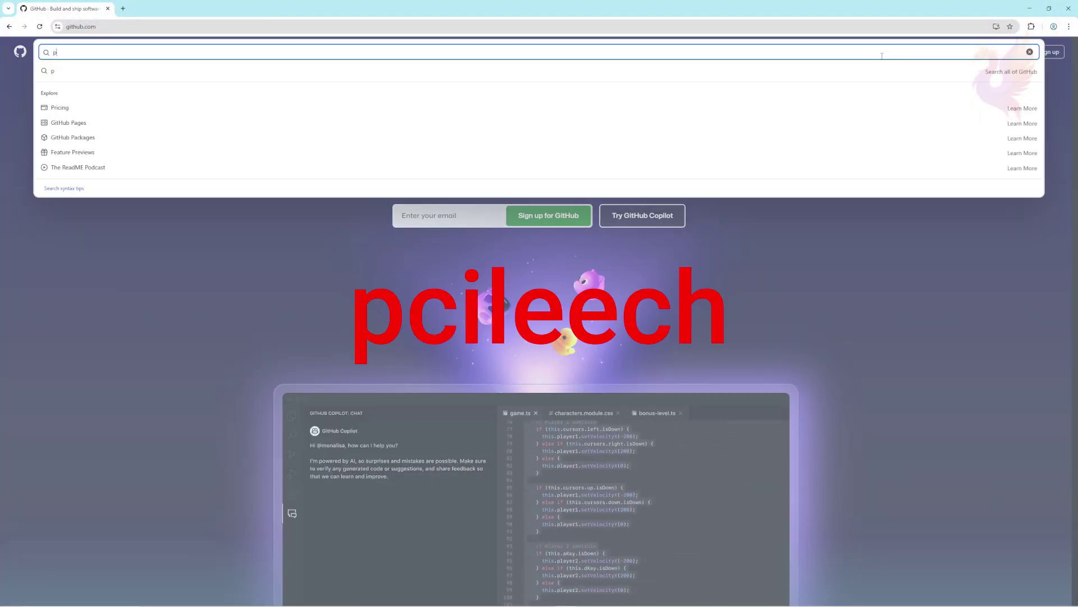
{"action": "type", "text": "cileech"}
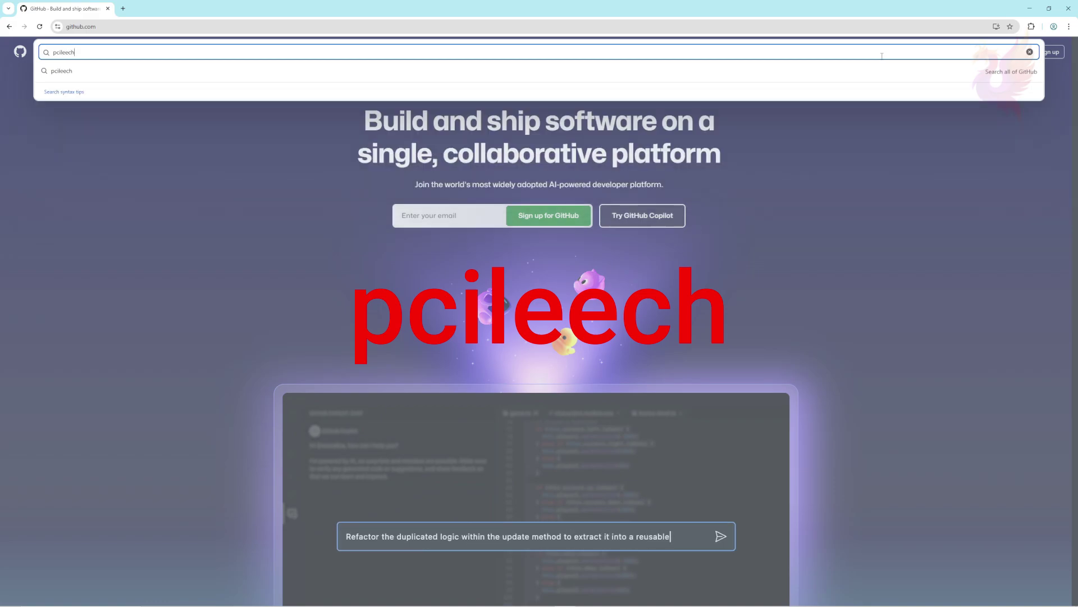
{"action": "key", "text": "Return"}
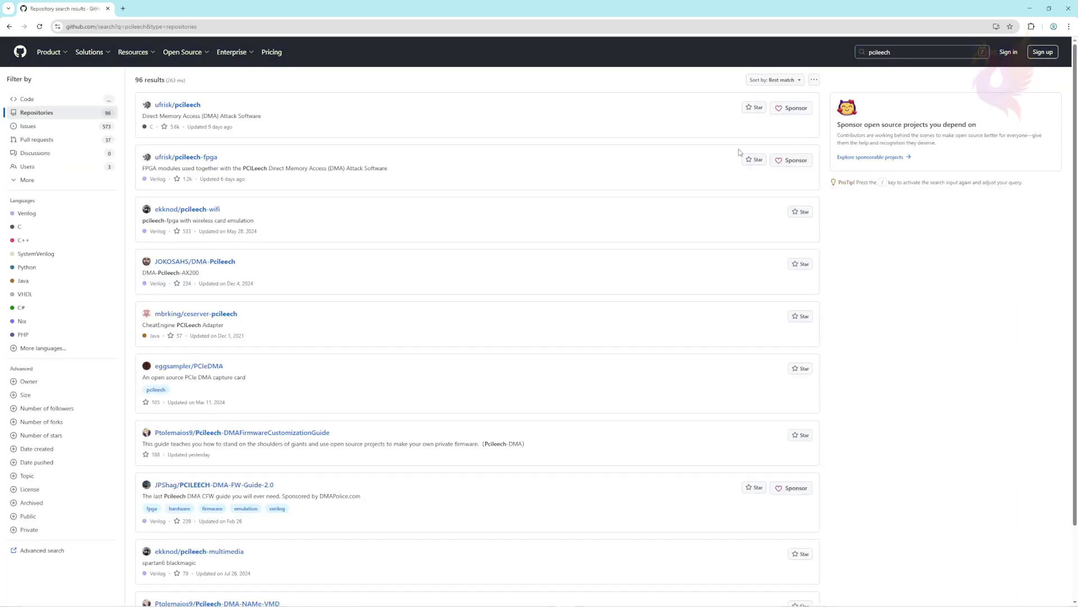
{"action": "left_click", "coordinate": [780, 80]}
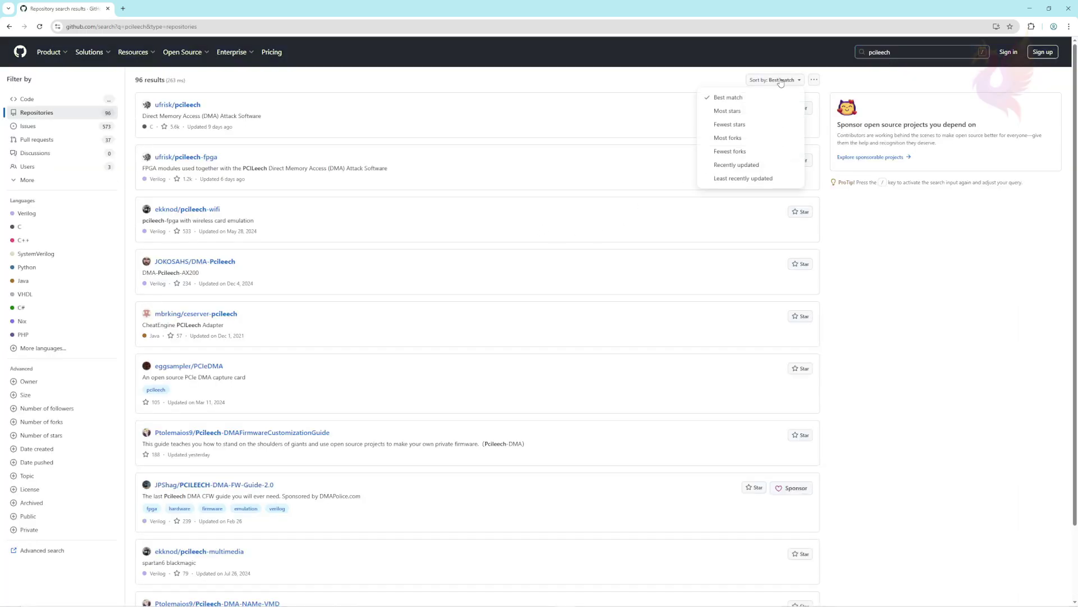
{"action": "left_click", "coordinate": [765, 169]}
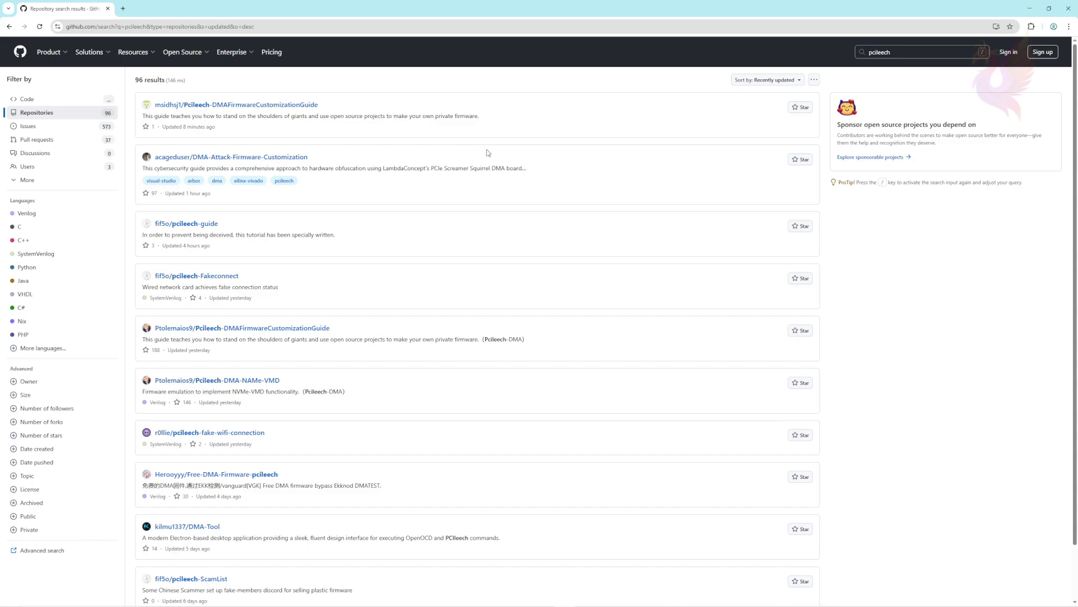
- Browse the pcileech results through page 4 and open the pcileech-elgato repository
{"action": "scroll", "coordinate": [385, 227], "scroll_direction": "down", "scroll_amount": 2}
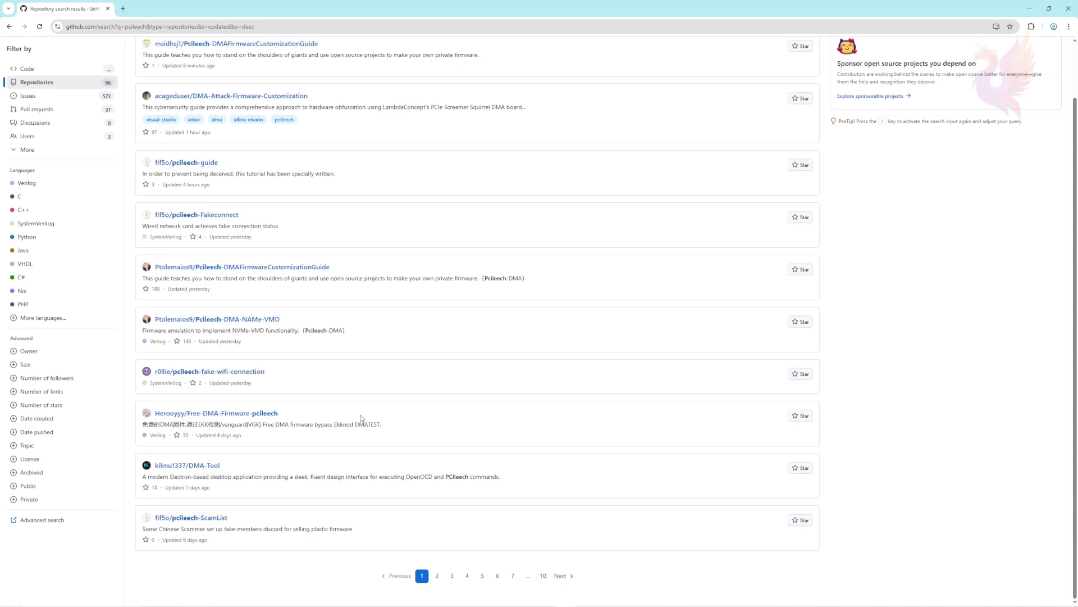
{"action": "left_click", "coordinate": [437, 576]}
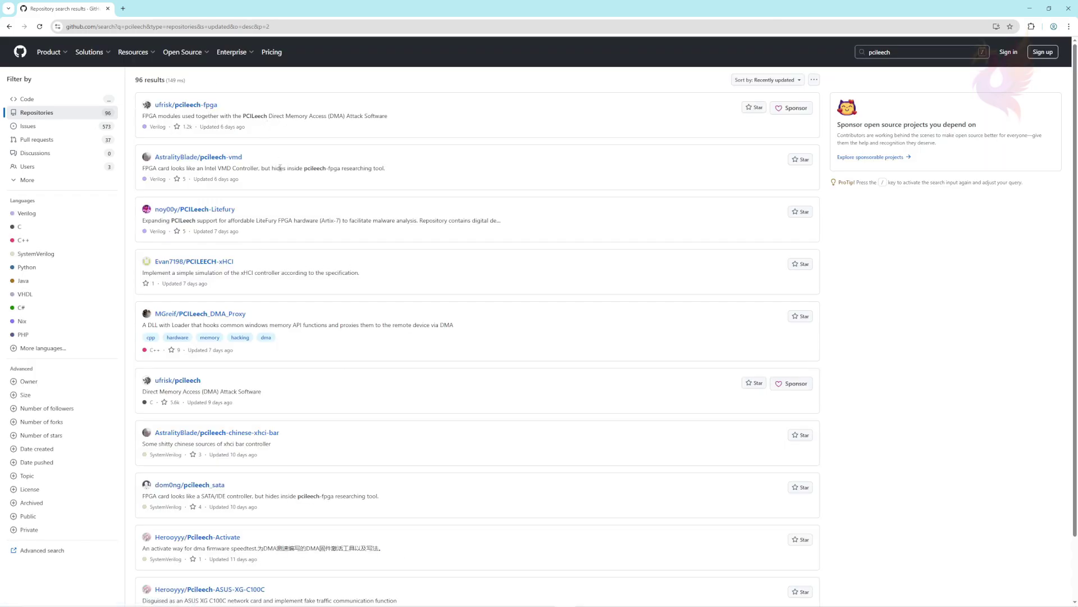
{"action": "scroll", "coordinate": [304, 273], "scroll_direction": "down", "scroll_amount": 2}
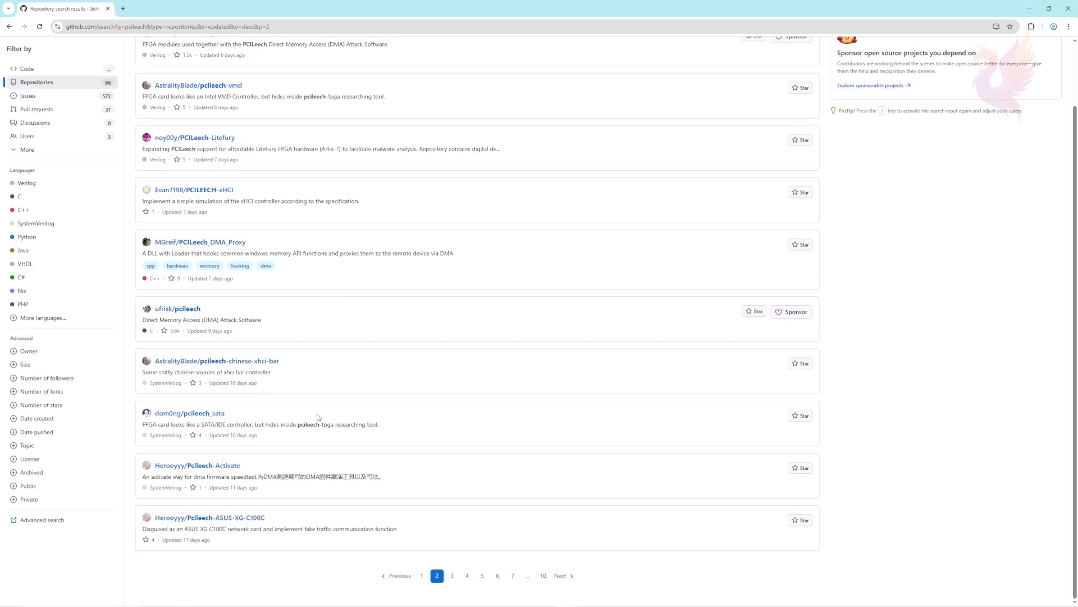
{"action": "left_click", "coordinate": [452, 575]}
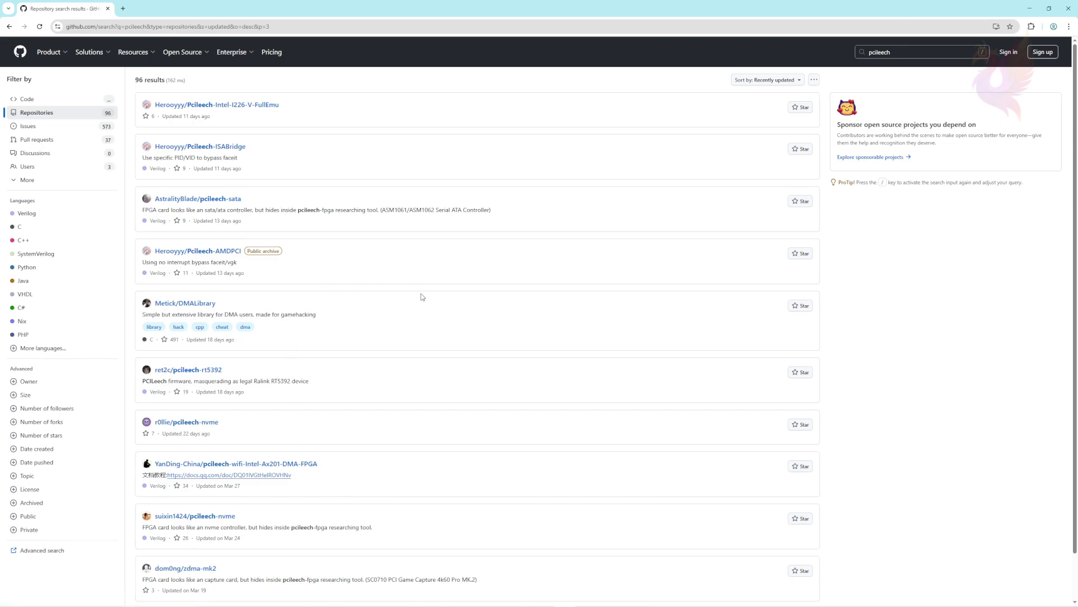
{"action": "scroll", "coordinate": [422, 298], "scroll_direction": "down", "scroll_amount": 1}
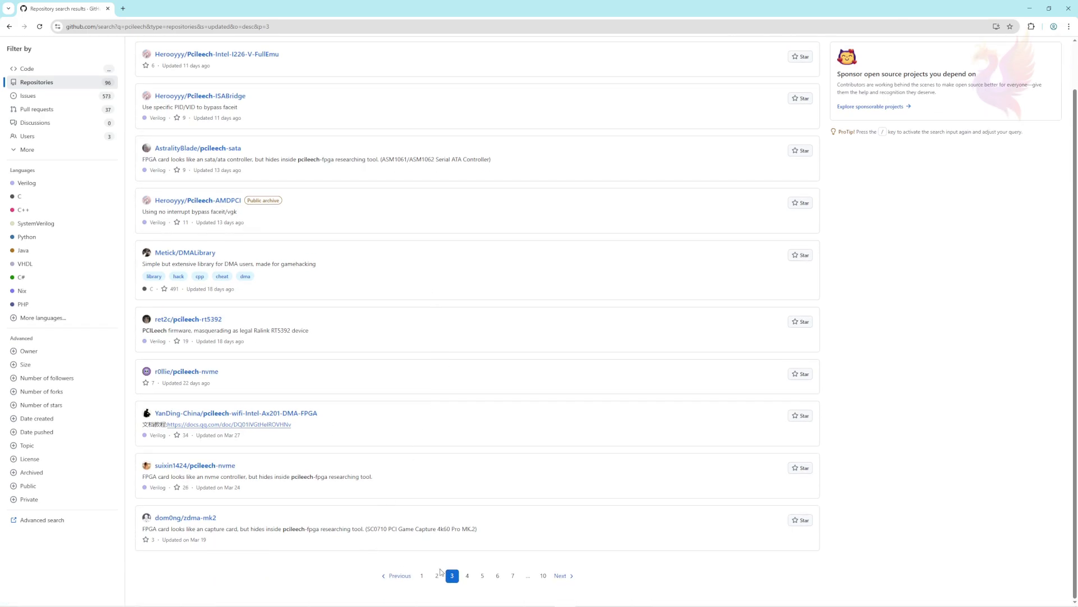
{"action": "left_click", "coordinate": [467, 575]}
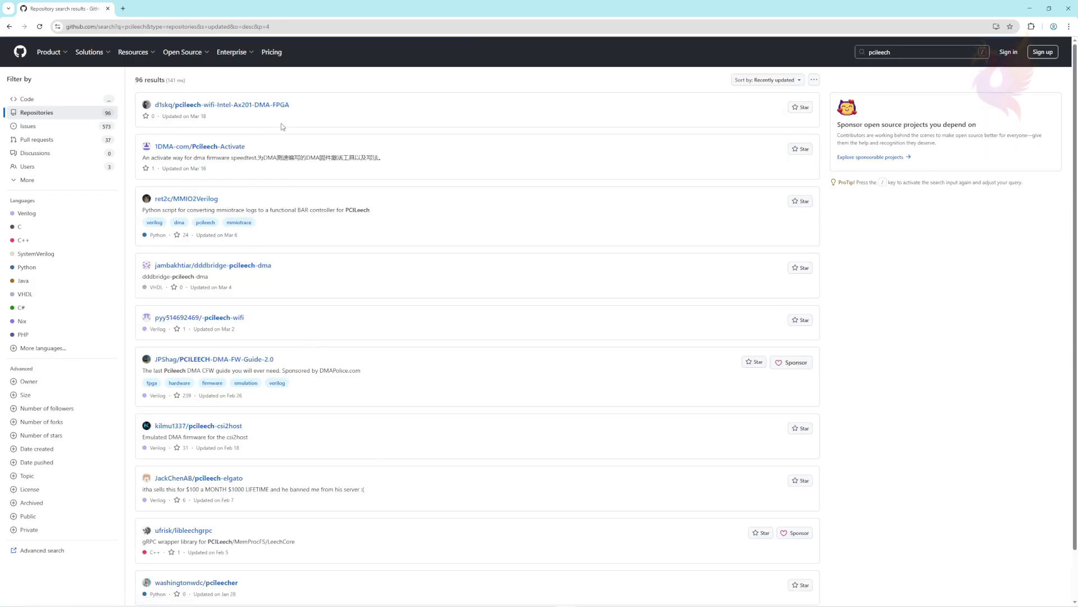
{"action": "scroll", "coordinate": [382, 365], "scroll_direction": "down", "scroll_amount": 1}
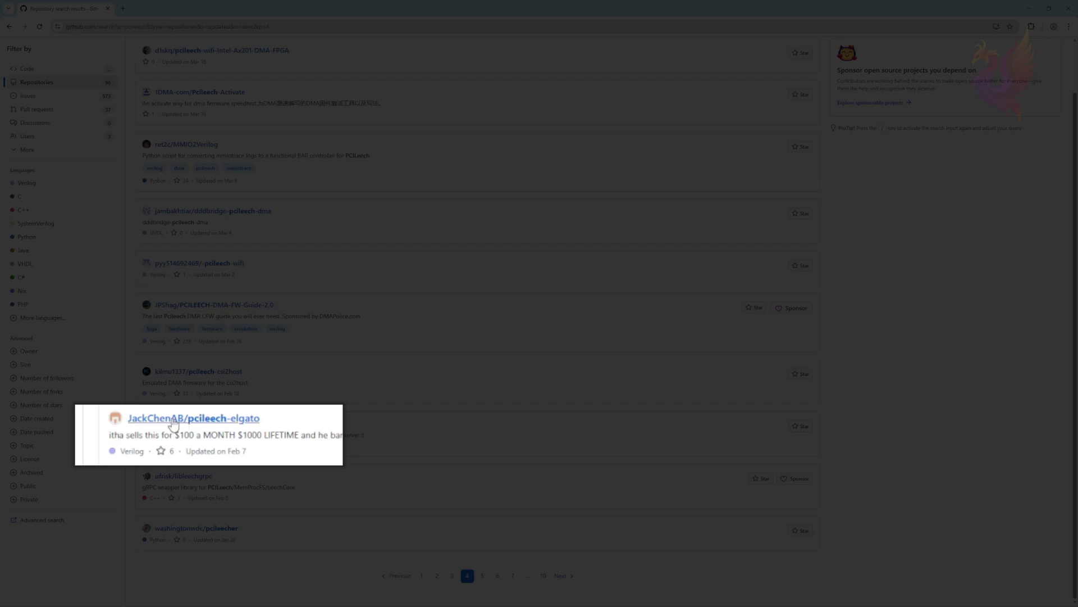
{"action": "left_click_drag", "start_coordinate": [272, 429], "coordinate": [118, 430]}
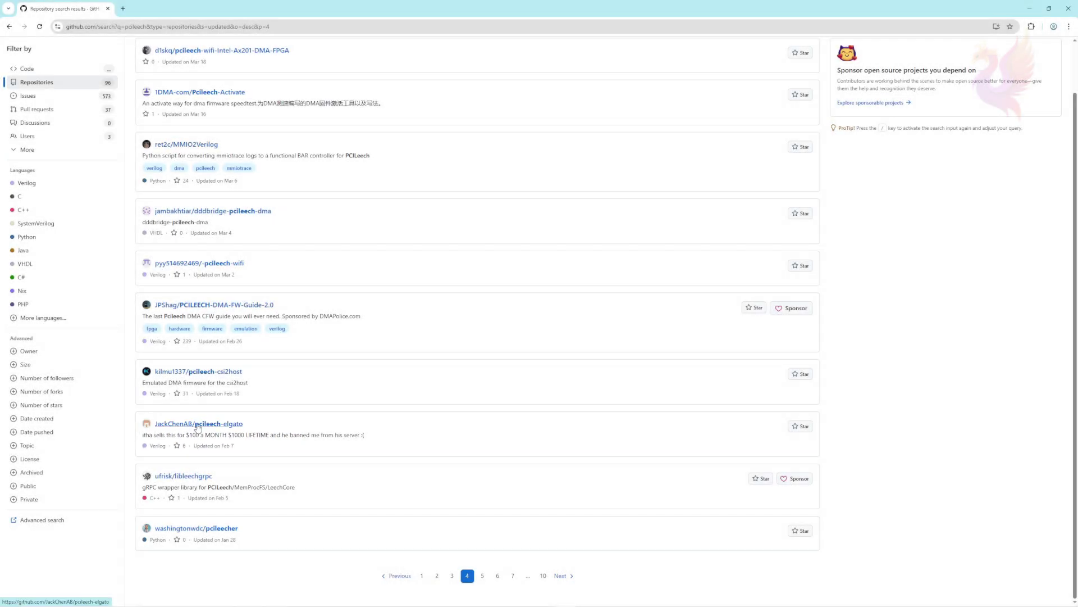
{"action": "left_click", "coordinate": [199, 425]}
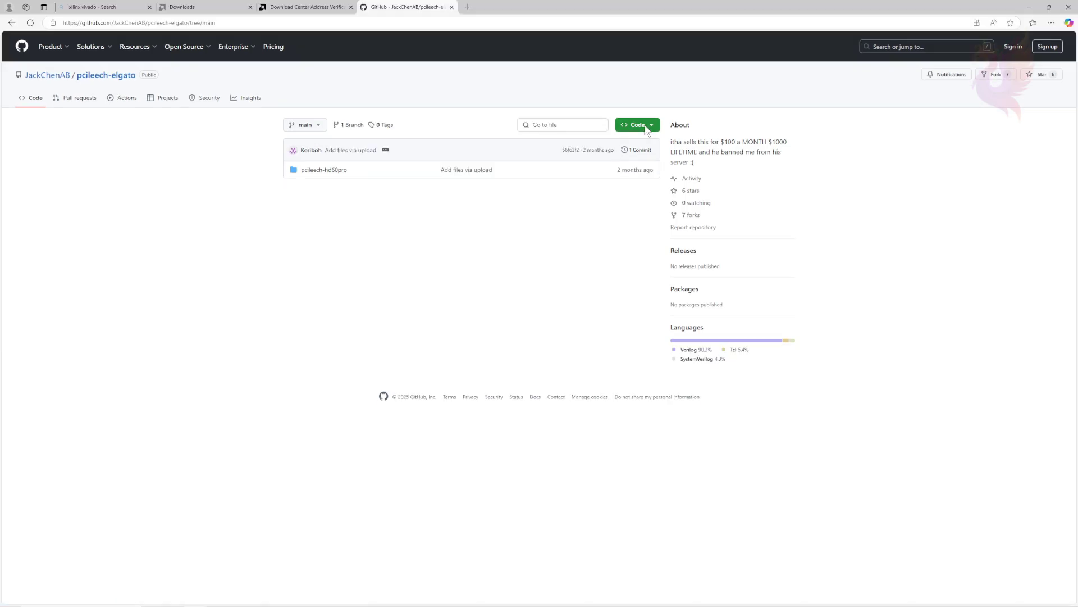
- Download the pcileech-elgato repository as a ZIP archive
{"action": "left_click", "coordinate": [637, 125]}
{"action": "left_click", "coordinate": [527, 233]}
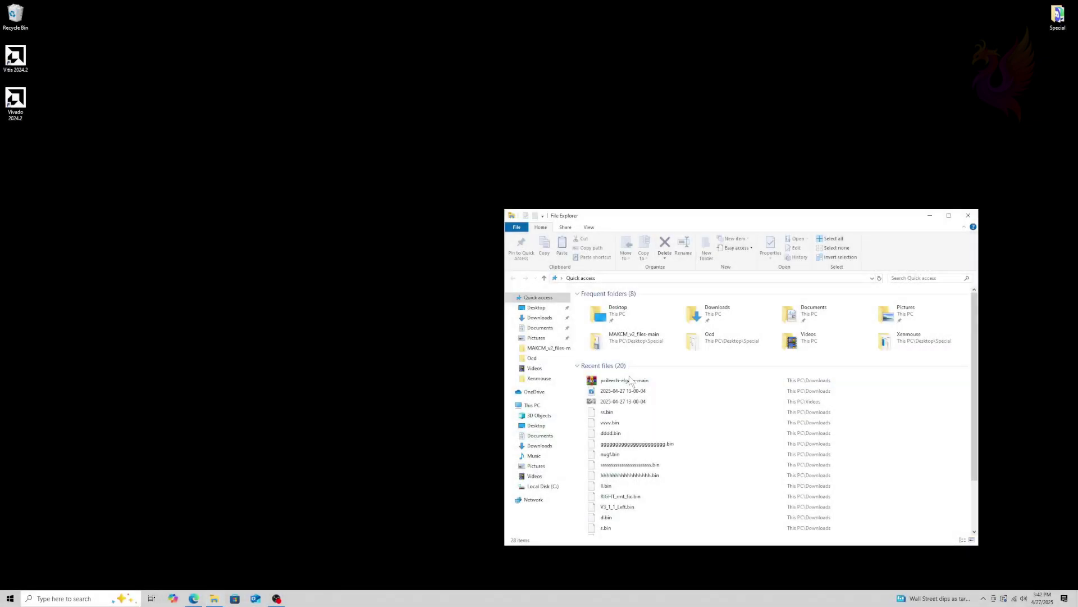
- Open the downloaded pcileech-elgato-main archive in WinRAR and extract its folder to the desktop
{"action": "double_click", "coordinate": [631, 380]}
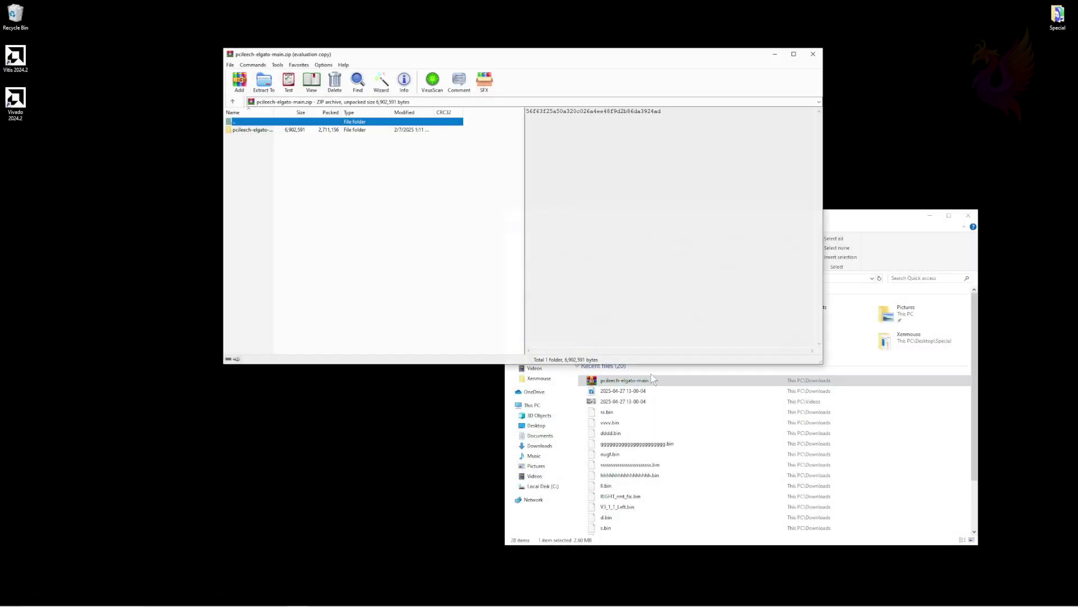
{"action": "left_click", "coordinate": [362, 131]}
{"action": "left_click_drag", "start_coordinate": [362, 134], "coordinate": [917, 100]}
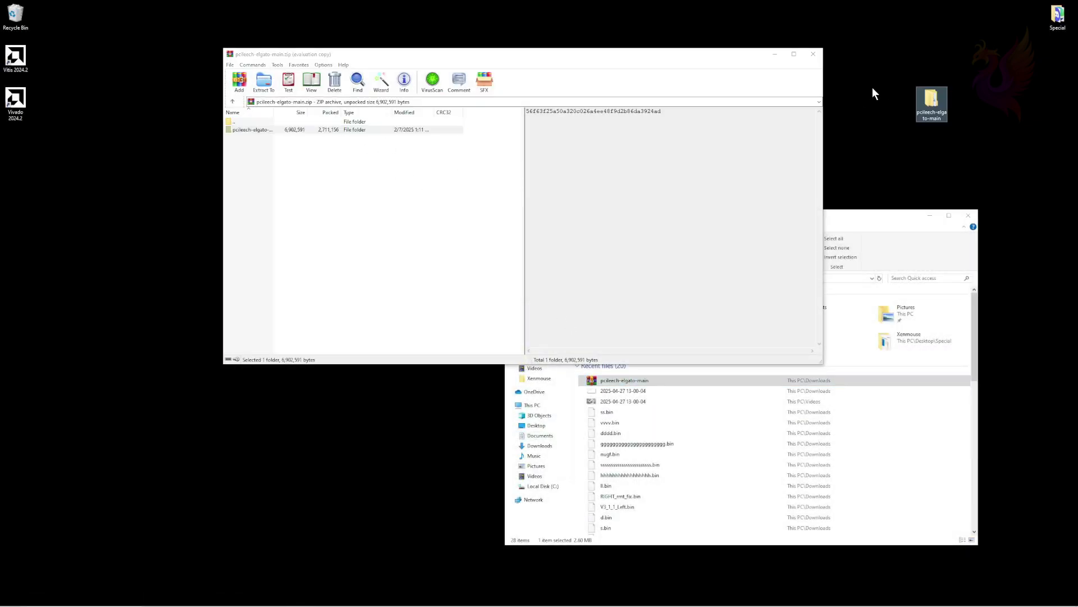
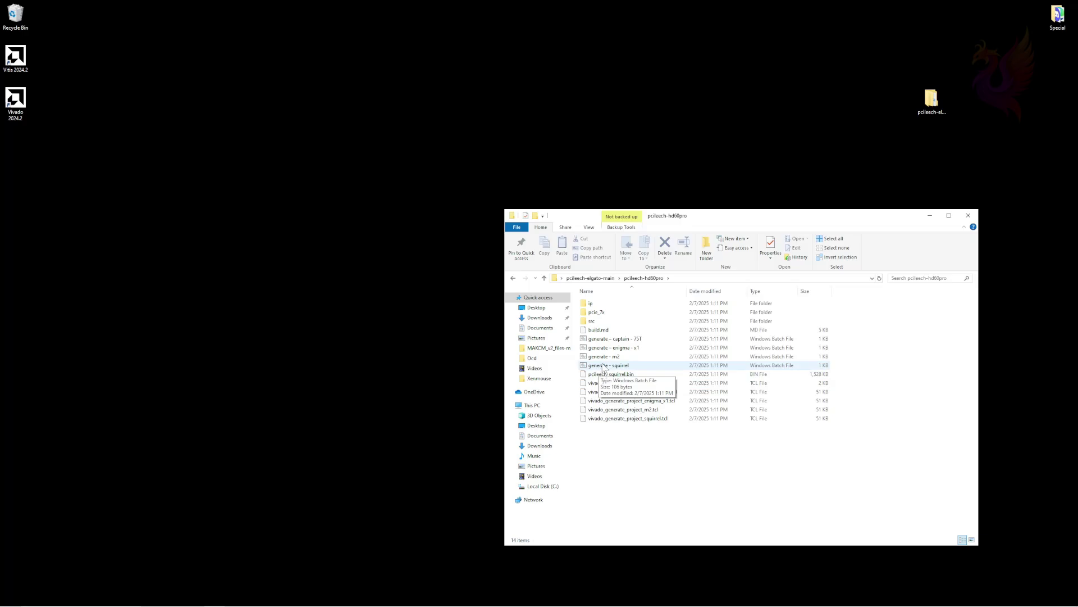
- Run the generate - squirrel batch file despite the SmartScreen block and let the Vivado project generation continue in the background
{"action": "double_click", "coordinate": [606, 365]}
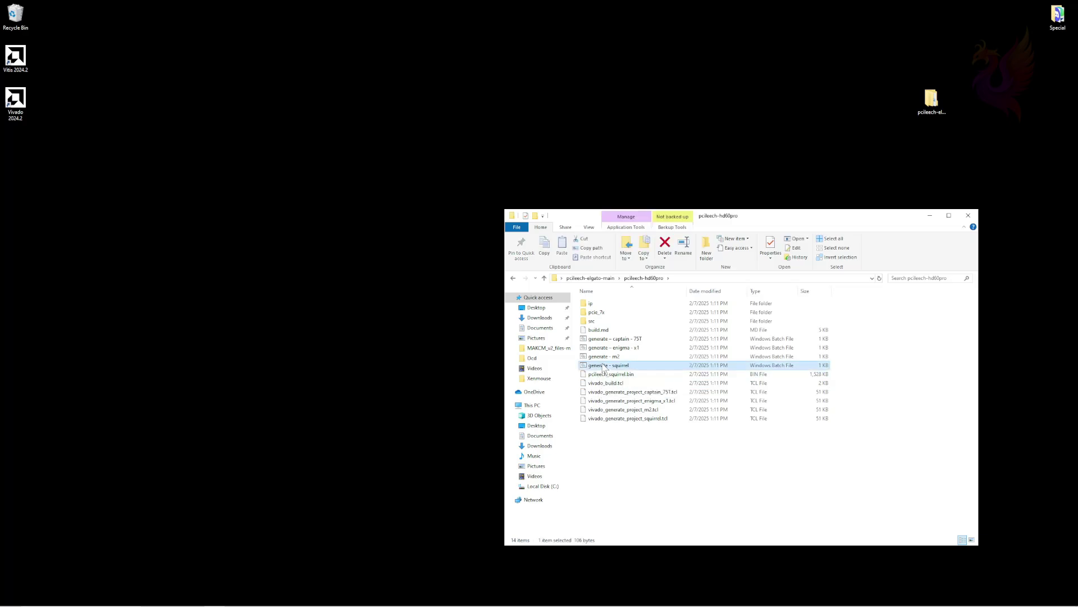
{"action": "left_click", "coordinate": [454, 247]}
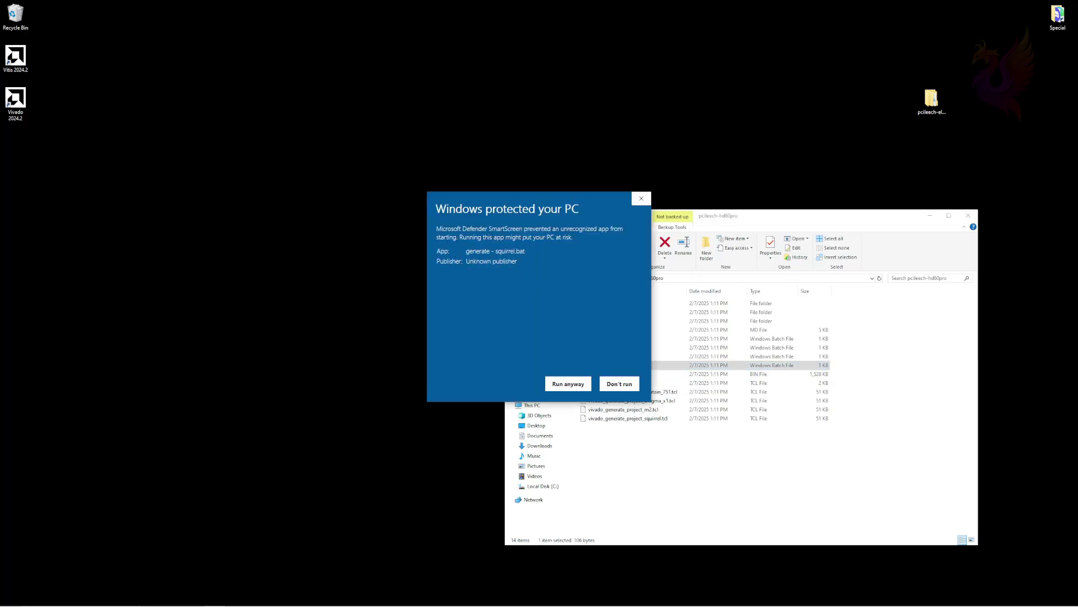
{"action": "left_click", "coordinate": [568, 383]}
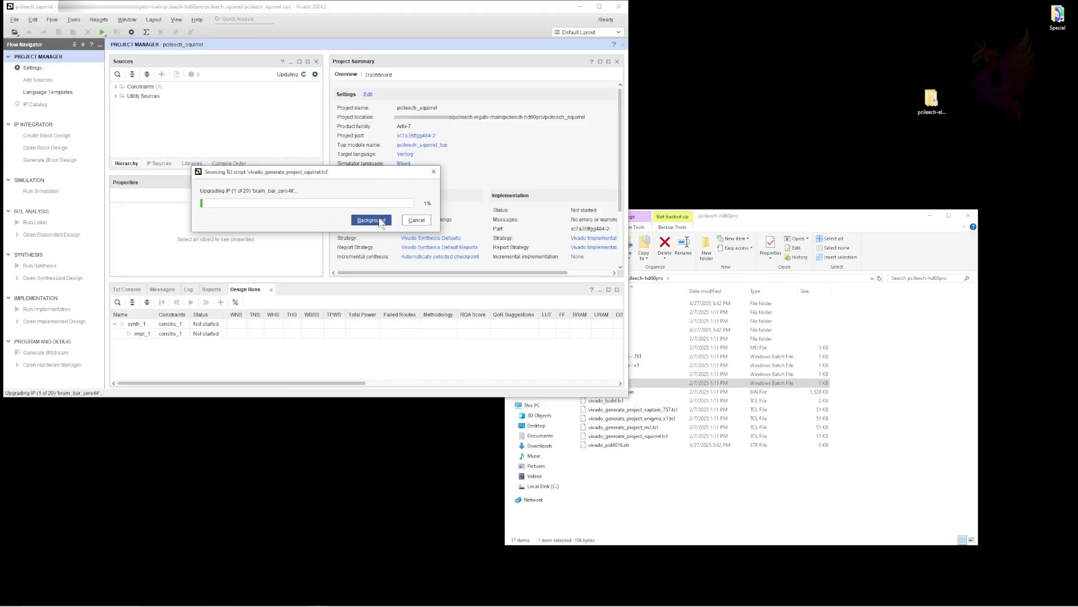
{"action": "left_click", "coordinate": [371, 220]}
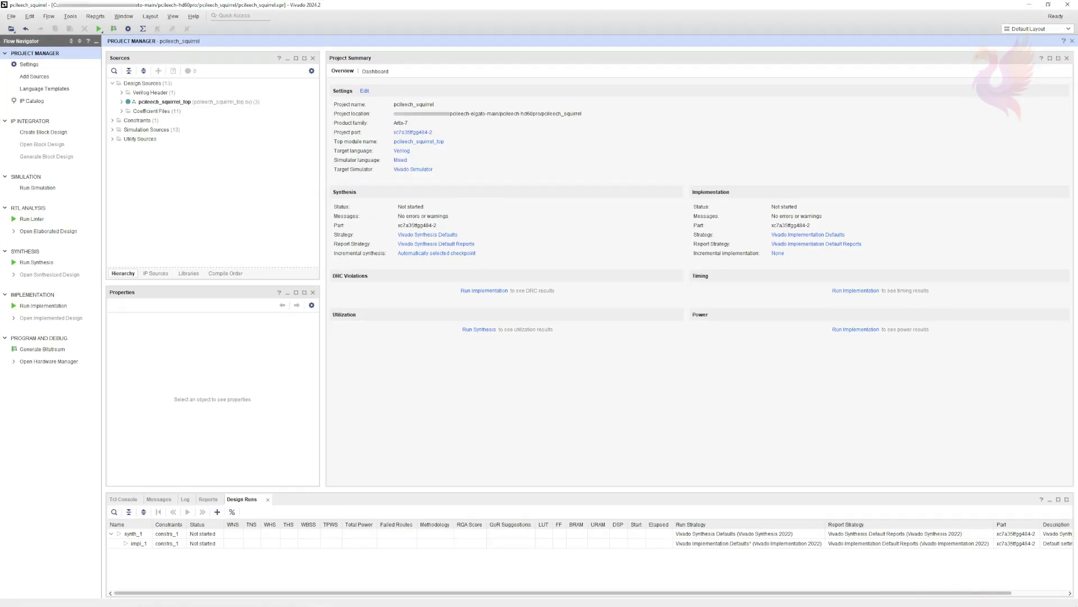
- Expand the pcileech_squirrel_top design source and generate the bitstream, launching synthesis and implementation on the local host with the default launch directory
{"action": "left_click", "coordinate": [121, 101]}
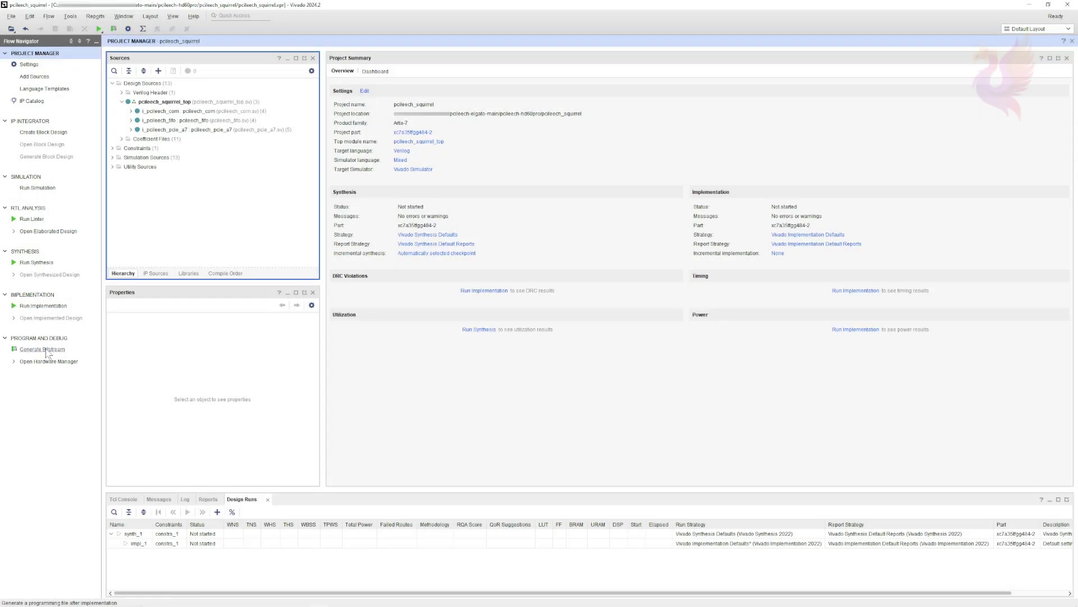
{"action": "left_click", "coordinate": [45, 350]}
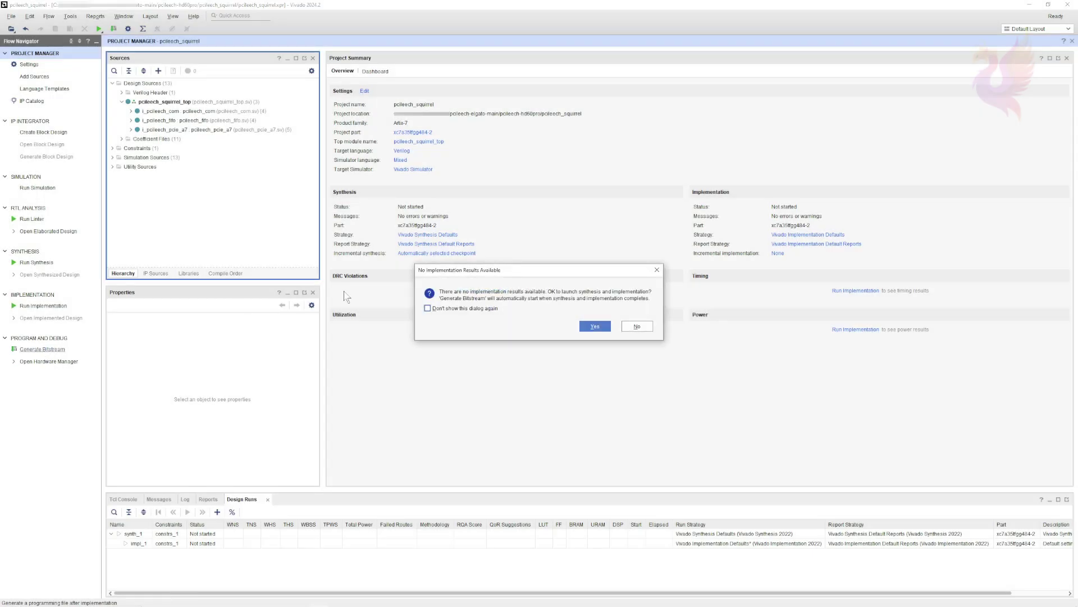
{"action": "left_click", "coordinate": [594, 326]}
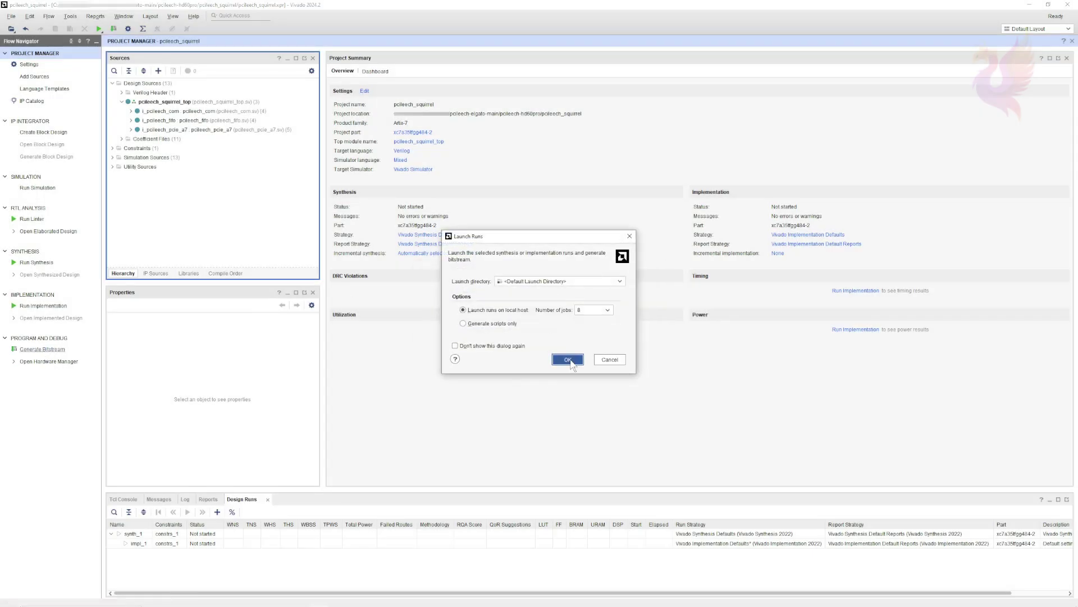
{"action": "left_click", "coordinate": [568, 359]}
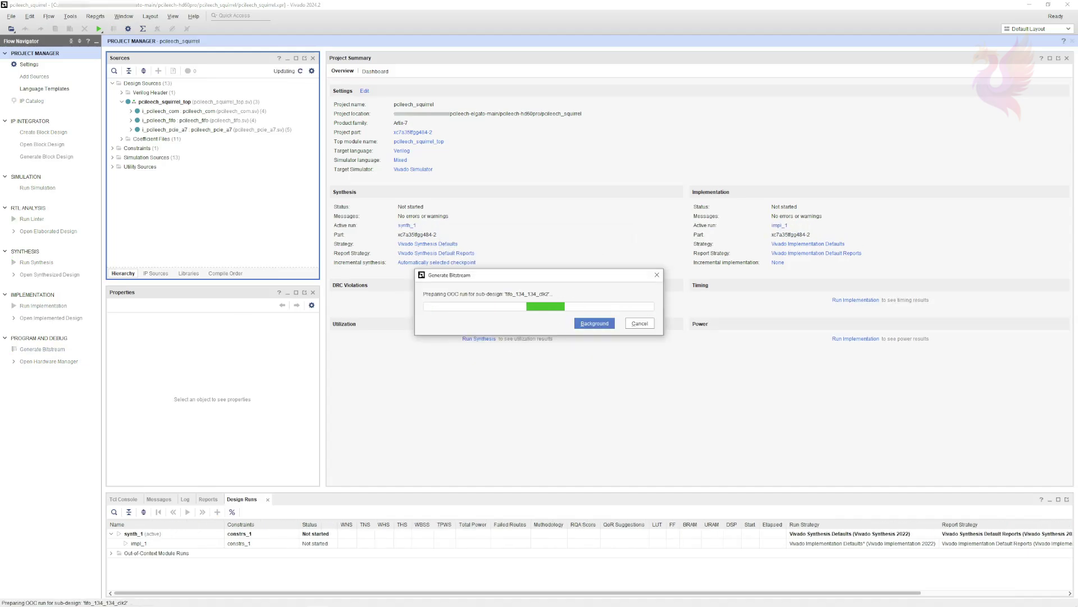
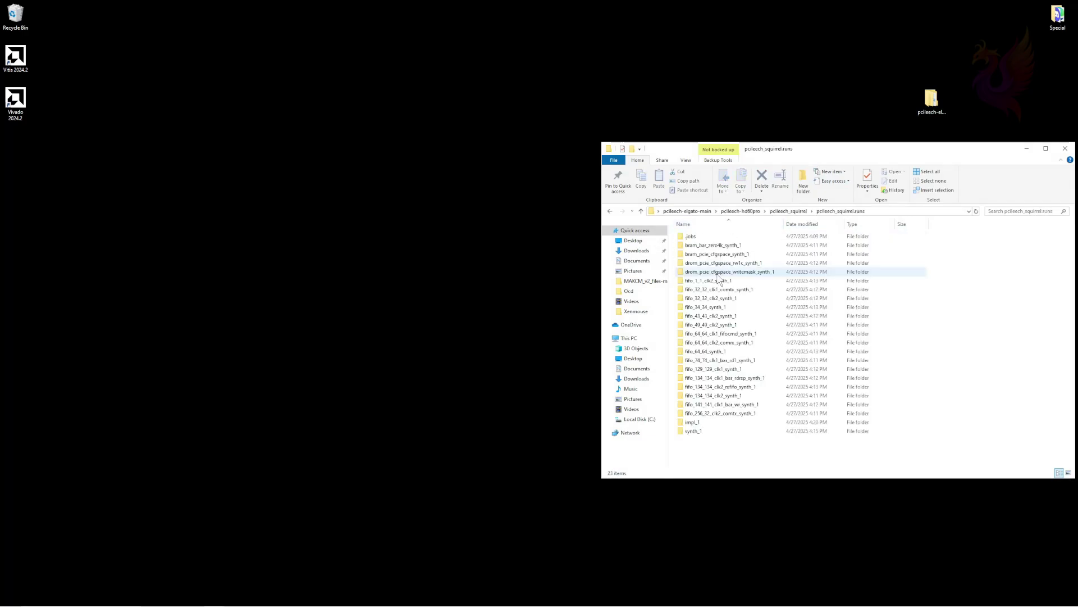
- Open the impl_1 folder inside pcileech_squirrel.runs and locate the generated pcileech_squirrel_top.bin firmware file
{"action": "double_click", "coordinate": [700, 423]}
{"action": "scroll", "coordinate": [700, 428], "scroll_direction": "down", "scroll_amount": 4}
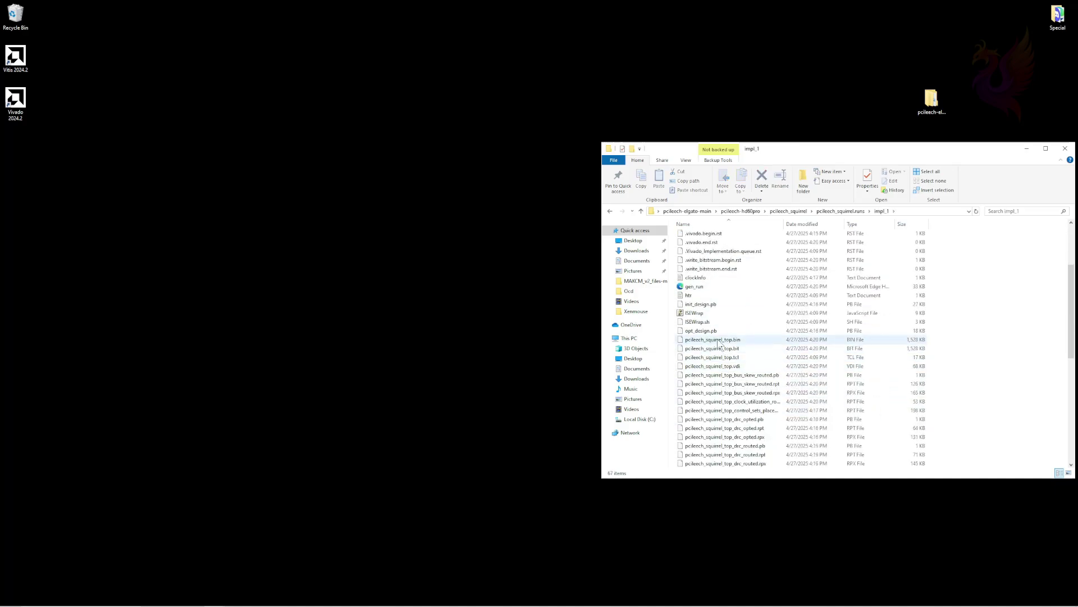
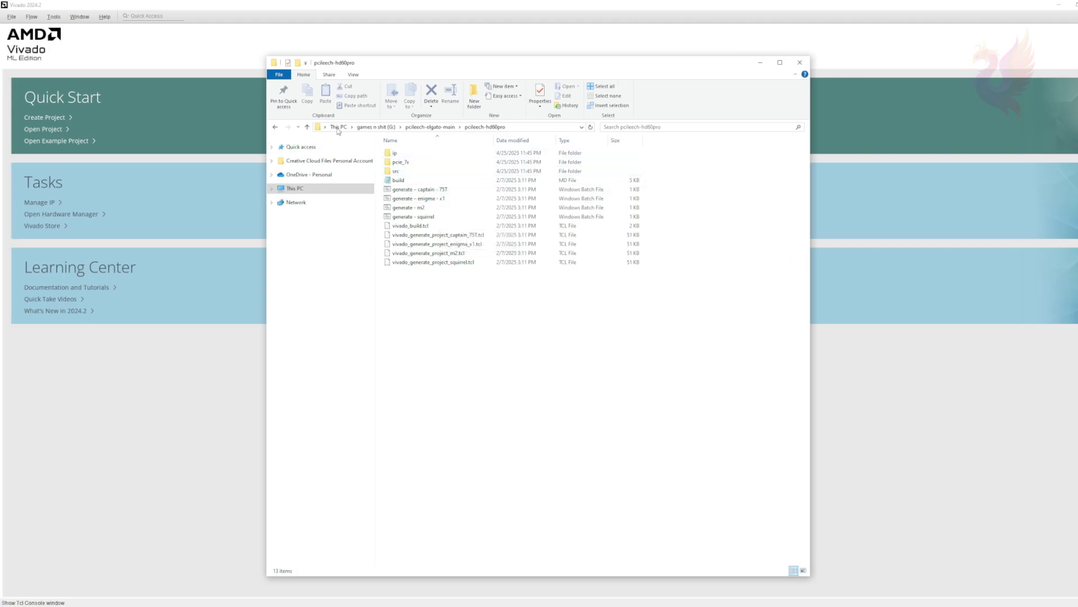
- Copy the full path of the pcileech-hd60pro folder and move the file window away to uncover Vivado
{"action": "left_click", "coordinate": [515, 126]}
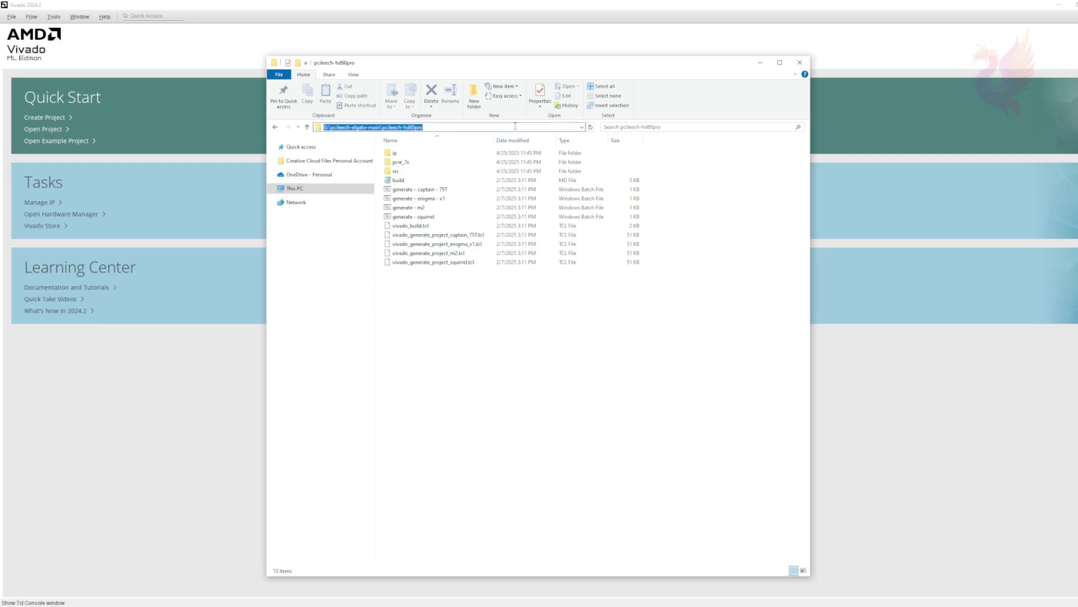
{"action": "right_click", "coordinate": [365, 132]}
{"action": "left_click", "coordinate": [410, 161]}
{"action": "left_click_drag", "start_coordinate": [342, 66], "coordinate": [1077, 73]}
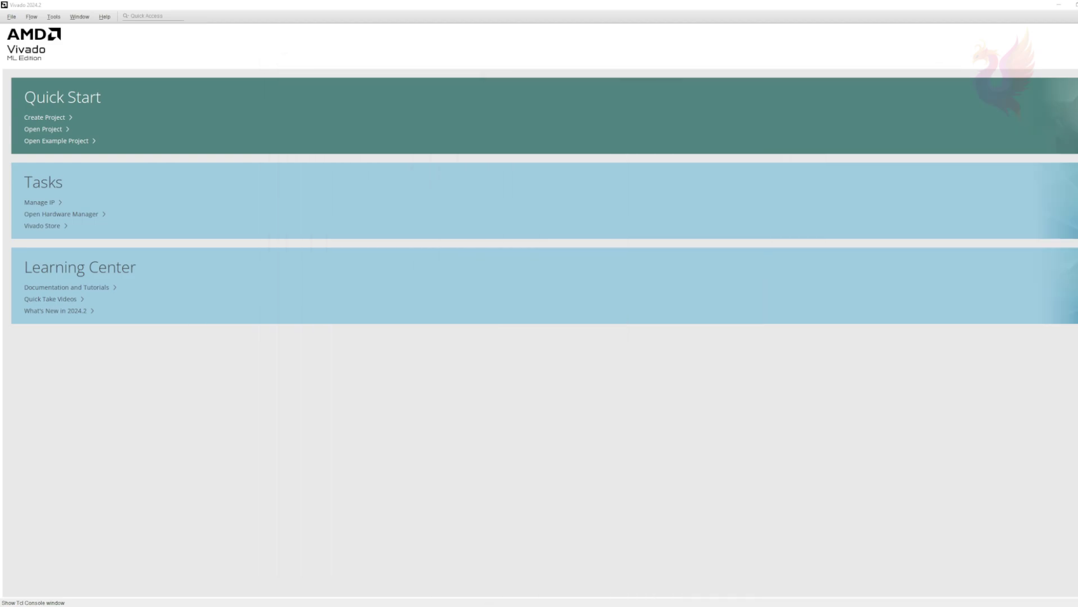
- Find Vivado's Tcl Console by searching for "tcl" and open it
{"action": "left_click", "coordinate": [148, 16]}
{"action": "type", "text": "tcl"}
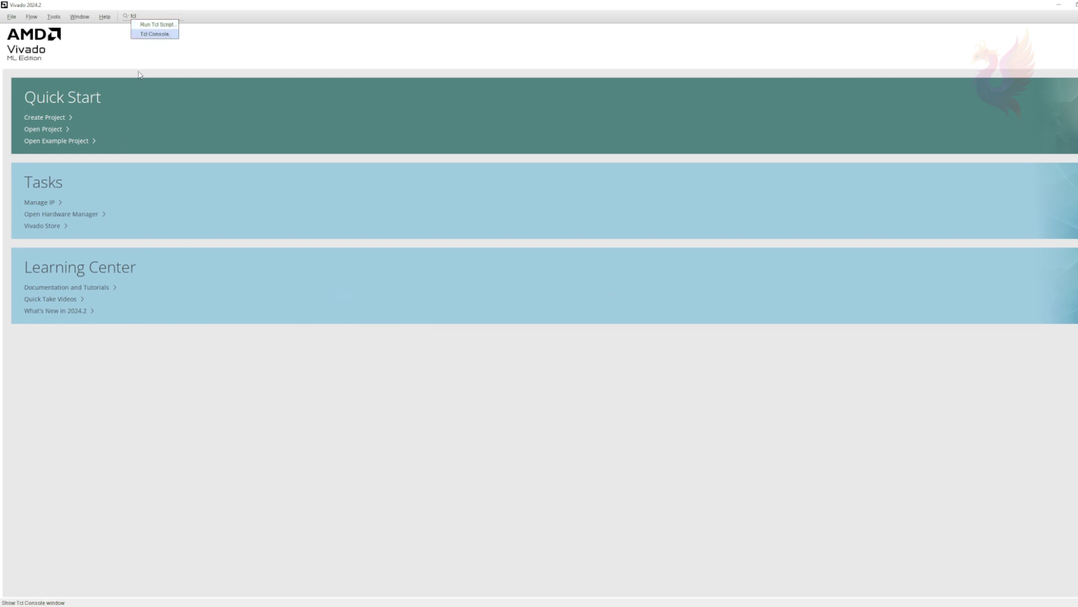
{"action": "left_click", "coordinate": [160, 34]}
{"action": "left_click", "coordinate": [191, 530]}
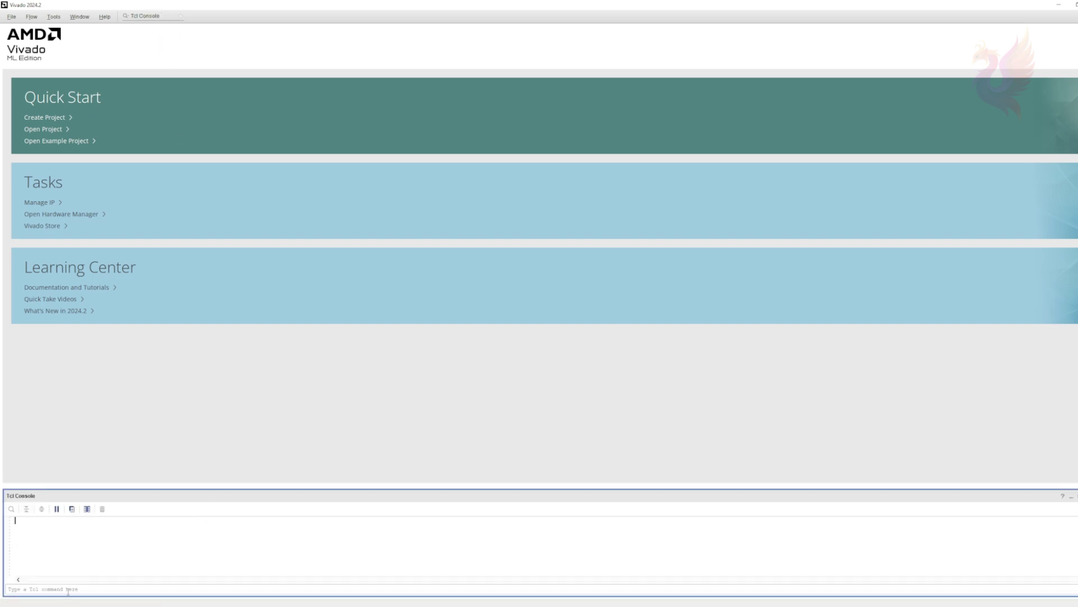
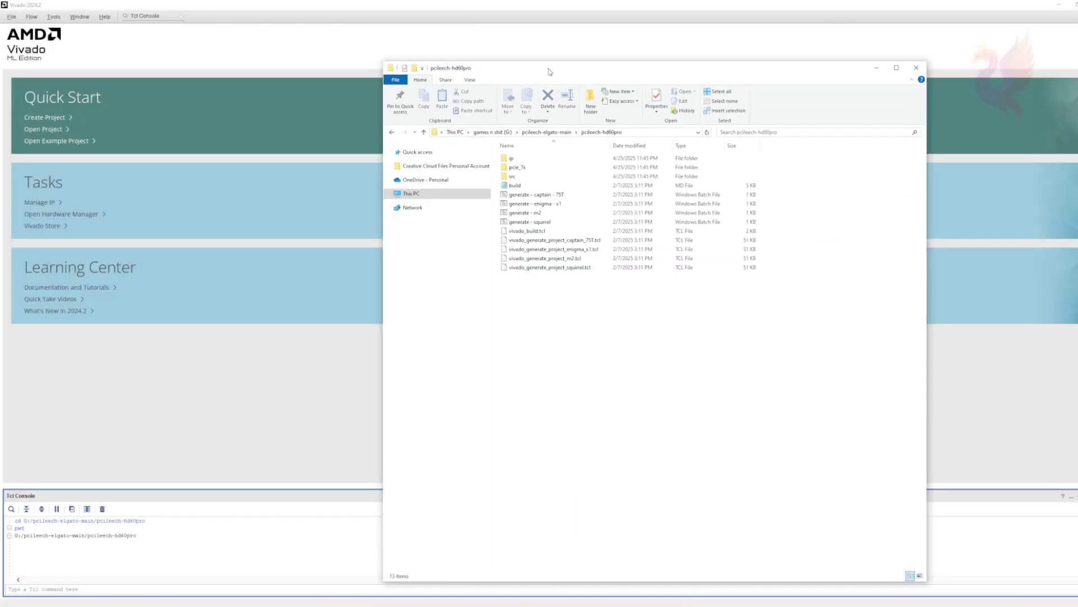
- Copy the full file name of vivado_generate_project_squirrel.tcl in the pcileech-hd60pro folder, leaving the name unchanged
{"action": "left_click", "coordinate": [543, 267]}
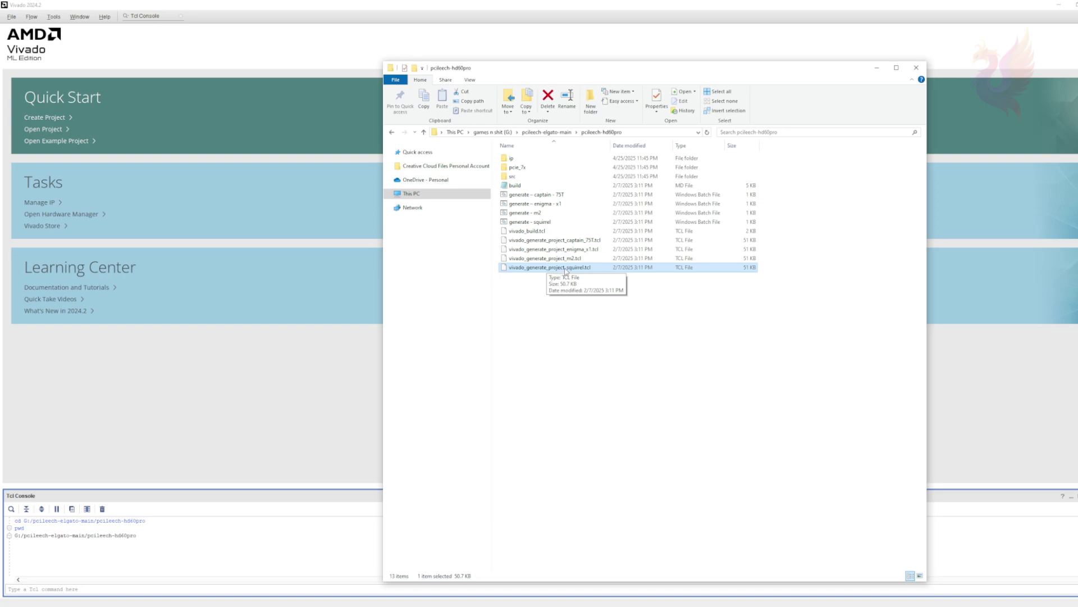
{"action": "left_click", "coordinate": [547, 269]}
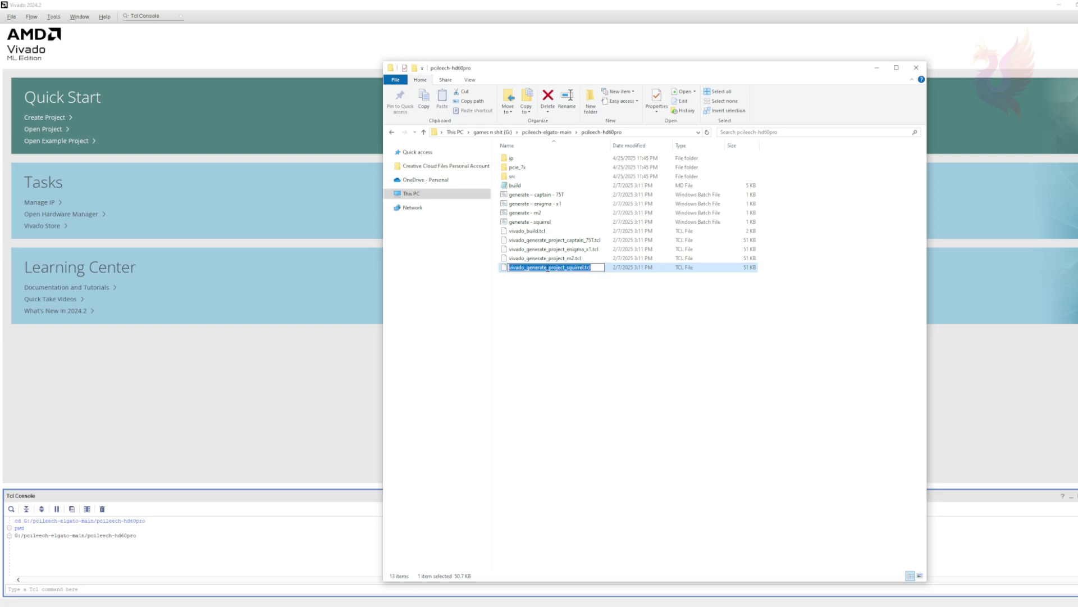
{"action": "right_click", "coordinate": [548, 269]}
{"action": "left_click", "coordinate": [562, 296]}
{"action": "left_click", "coordinate": [550, 312]}
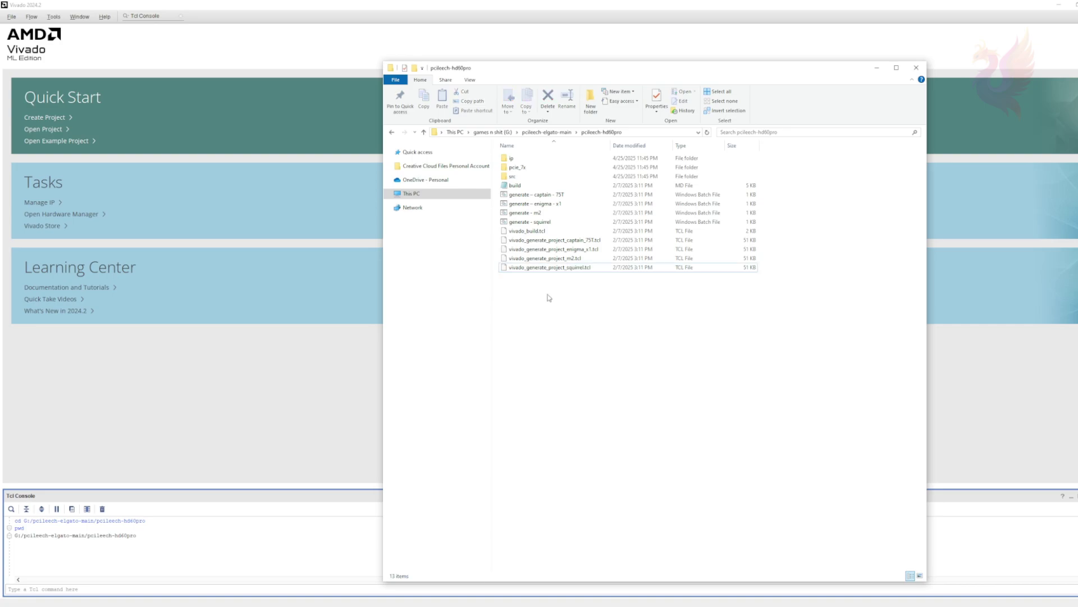
- Switch back to Vivado and start a "source" command in the Tcl Console
{"action": "left_click_drag", "start_coordinate": [467, 69], "coordinate": [577, 84]}
{"action": "left_click", "coordinate": [456, 492]}
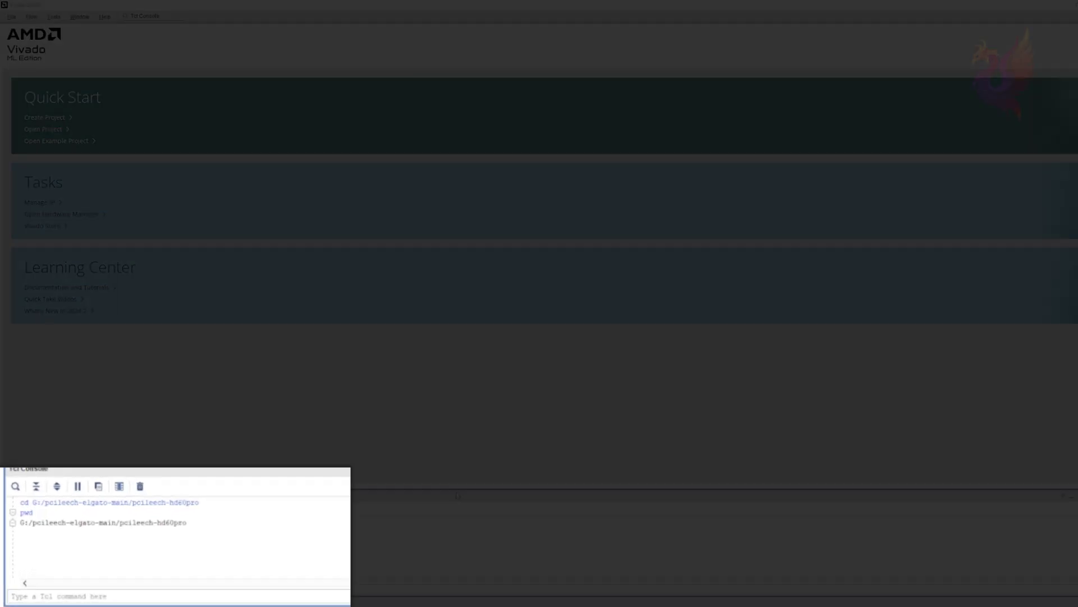
{"action": "left_click", "coordinate": [104, 597]}
{"action": "type", "text": "so"}
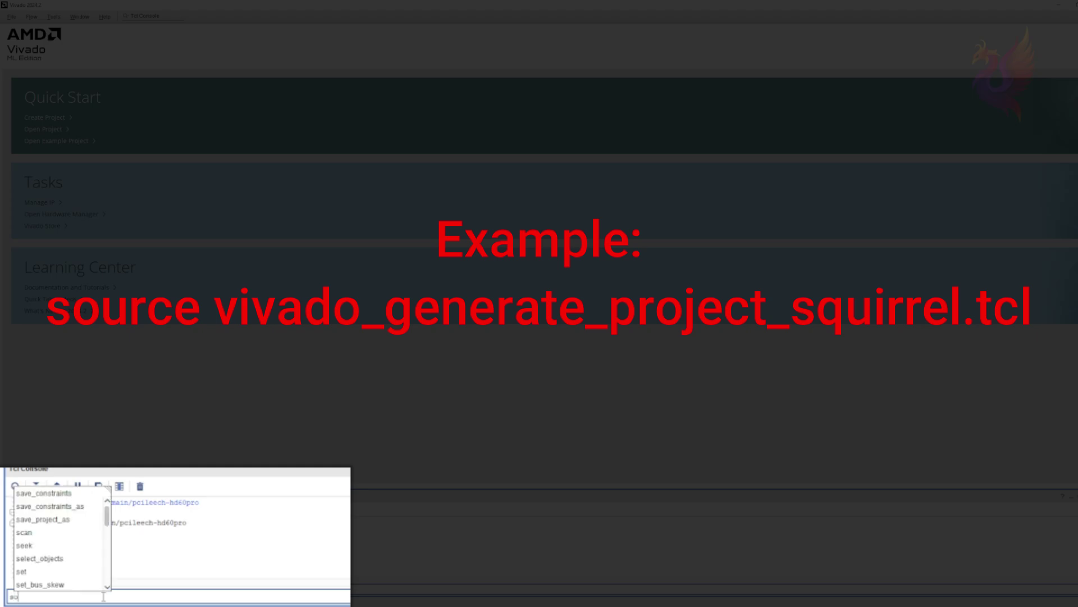
{"action": "type", "text": "urce"}
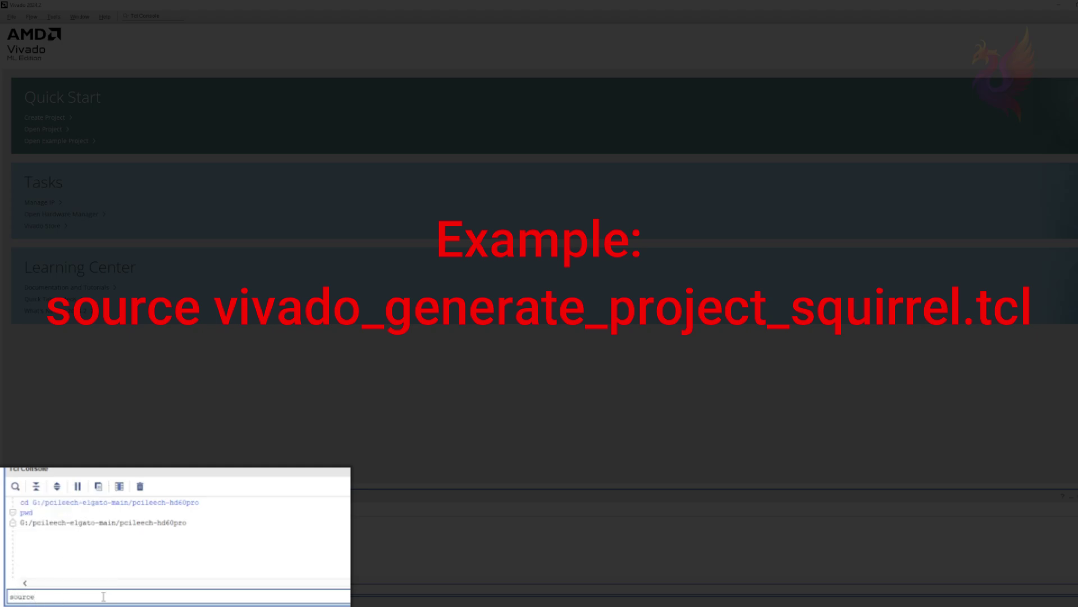
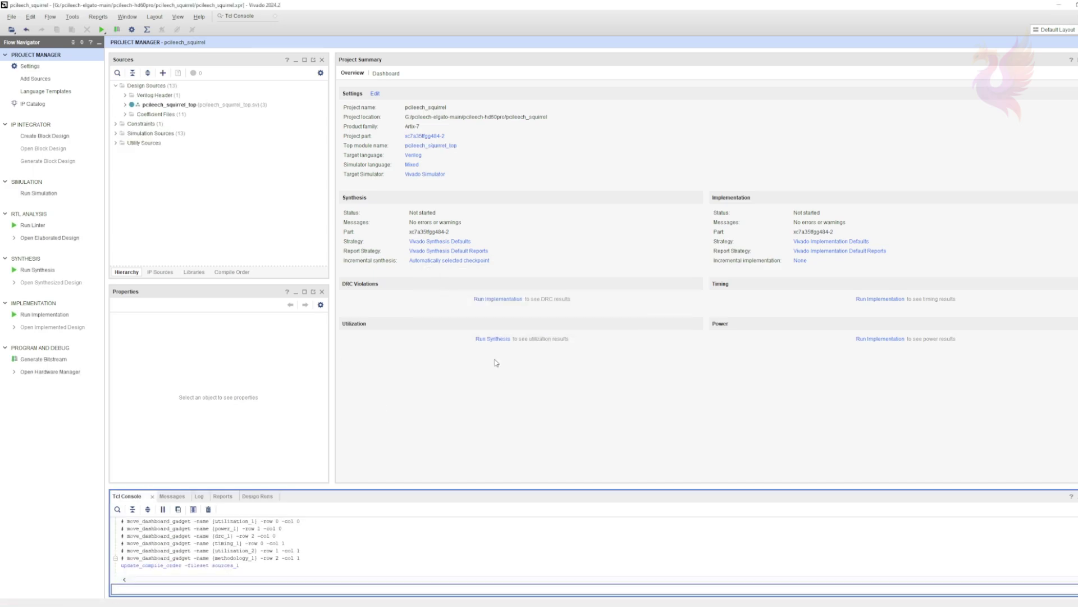
- Copy the full file name of vivado_build.tcl in the pcileech-hd60pro folder, leaving the name unchanged, and return to Vivado
{"action": "left_click", "coordinate": [126, 106]}
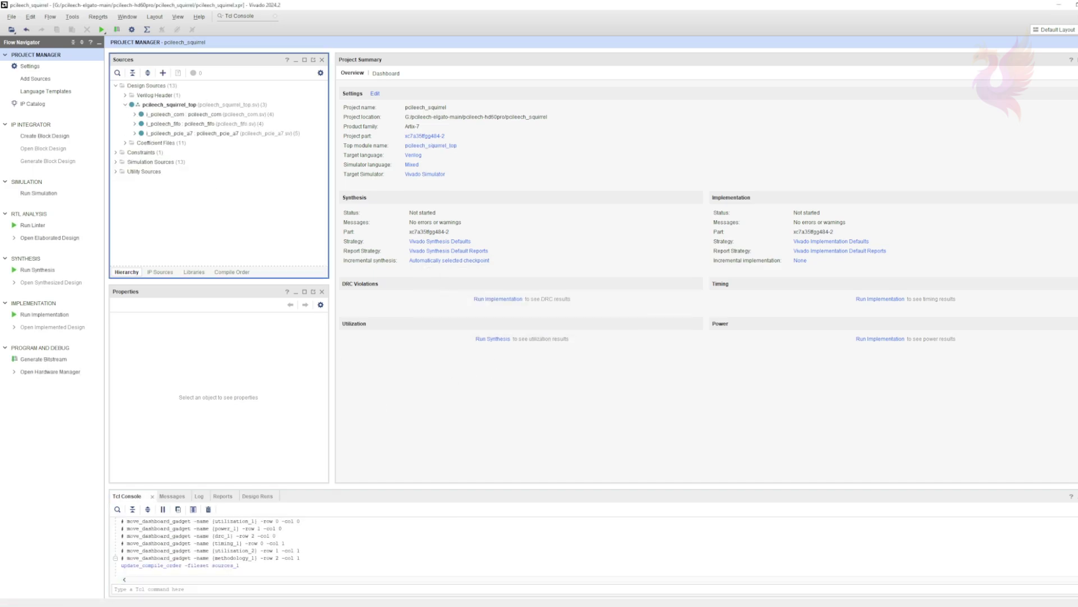
{"action": "left_click_drag", "start_coordinate": [1076, 79], "coordinate": [638, 75]}
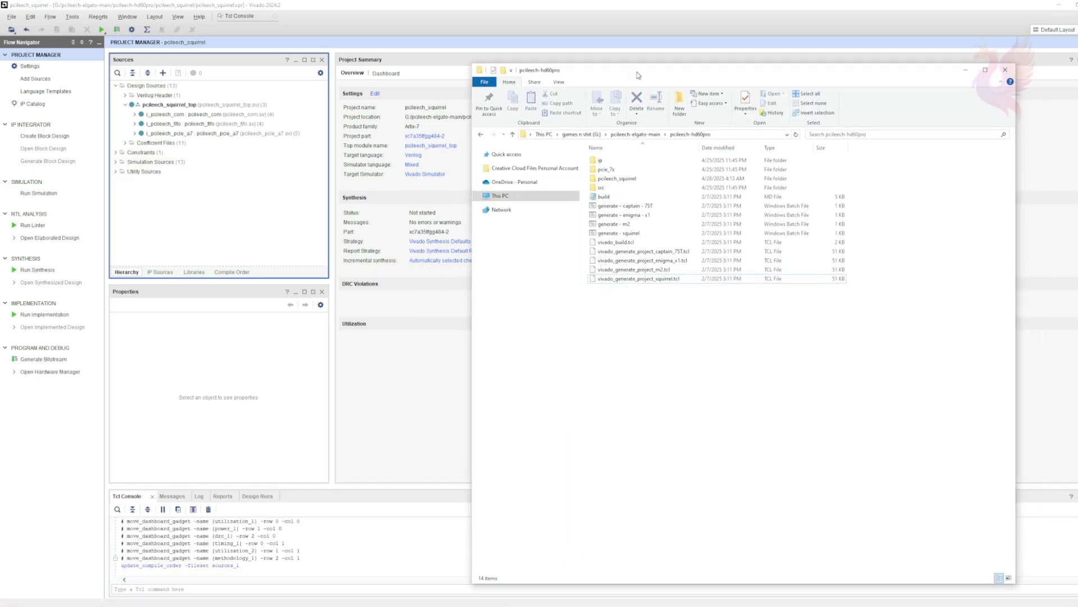
{"action": "left_click", "coordinate": [618, 246]}
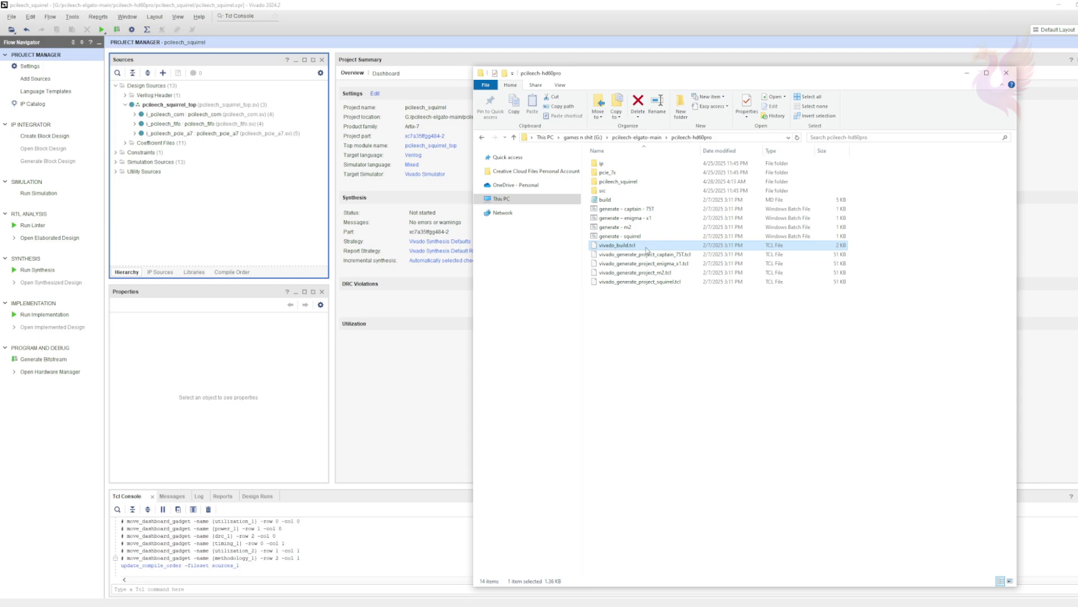
{"action": "left_click", "coordinate": [621, 249]}
{"action": "right_click", "coordinate": [616, 247]}
{"action": "left_click", "coordinate": [626, 274]}
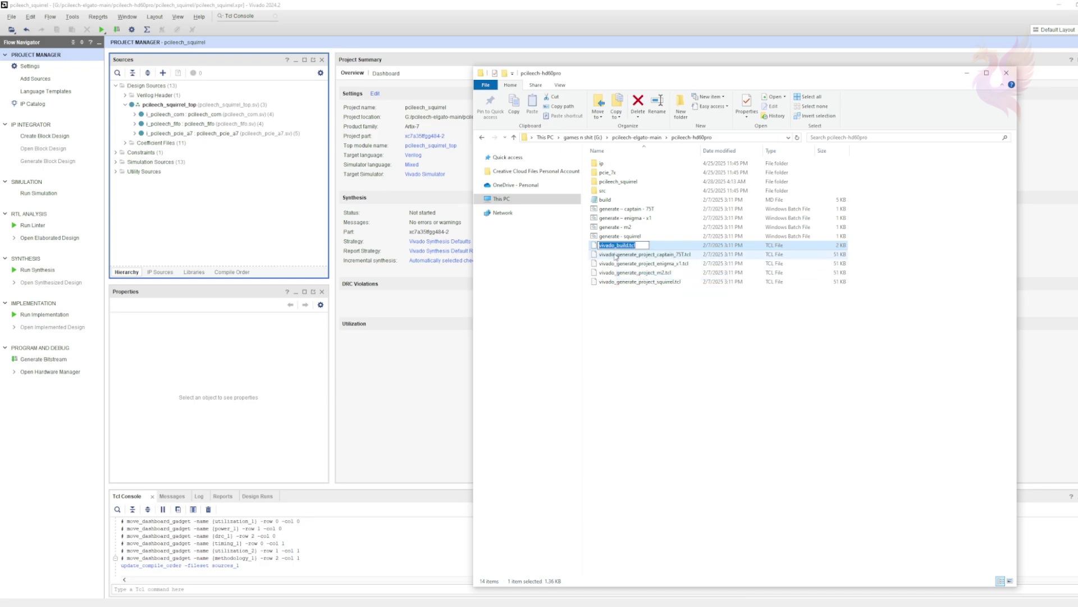
{"action": "left_click", "coordinate": [619, 244]}
{"action": "left_click", "coordinate": [656, 348]}
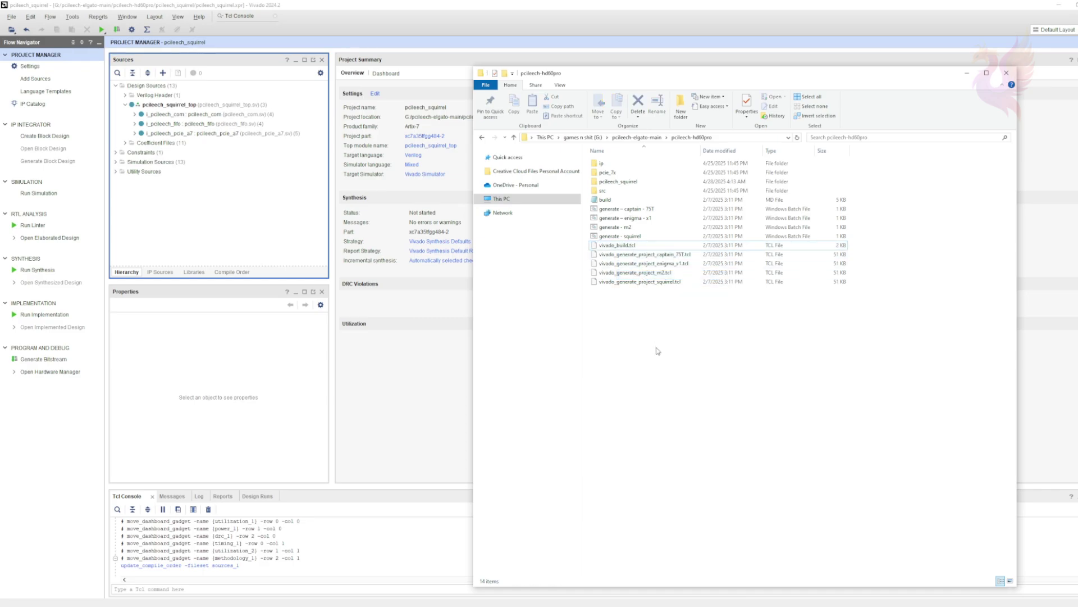
{"action": "left_click_drag", "start_coordinate": [569, 74], "coordinate": [1077, 94]}
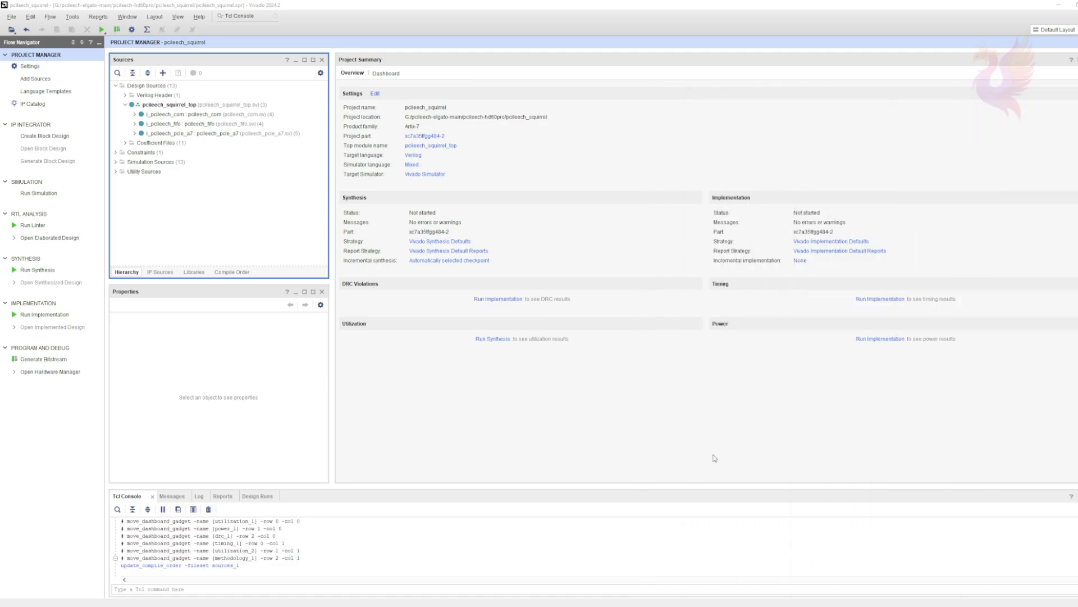
- Run "source vivado_build.tcl" in the Tcl Console to build the firmware, and dismiss the bitstream completion dialog without opening the implemented design
{"action": "left_click", "coordinate": [256, 587]}
{"action": "type", "text": "s"}
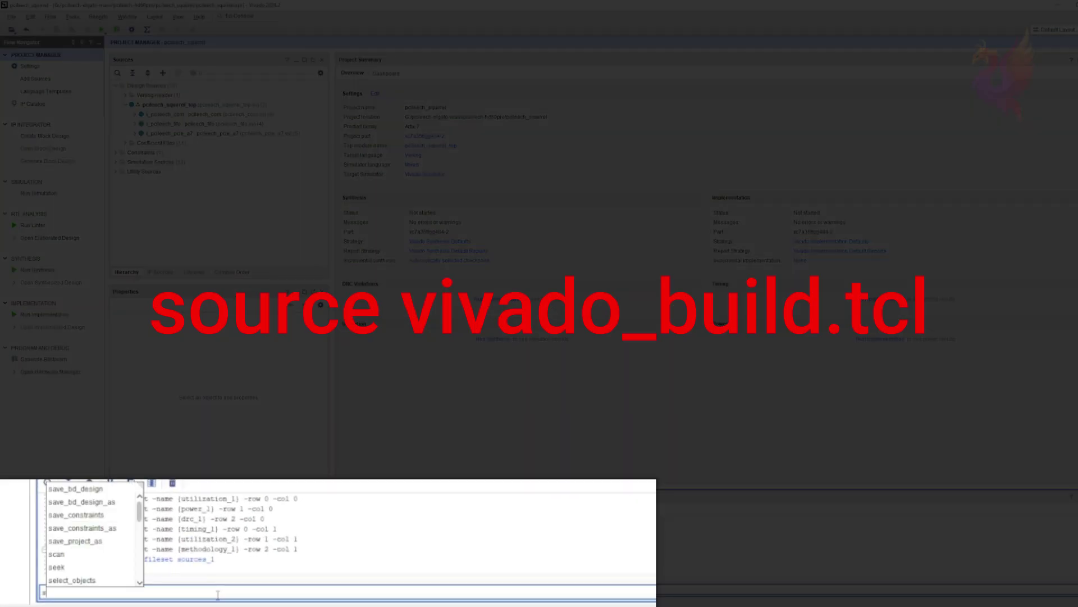
{"action": "type", "text": "ource"}
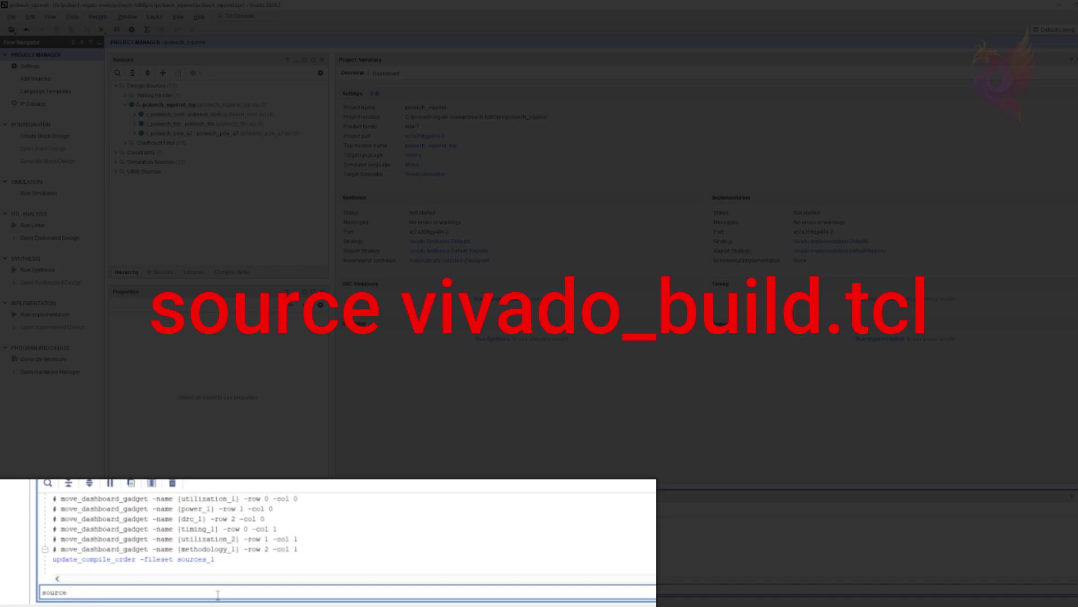
{"action": "right_click", "coordinate": [218, 594]}
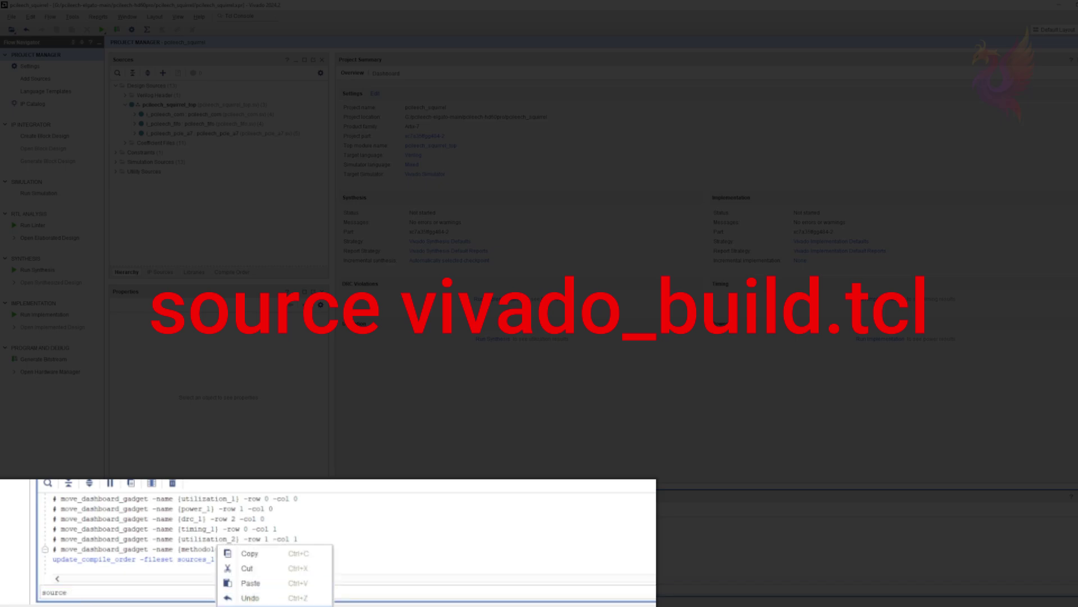
{"action": "left_click", "coordinate": [251, 582]}
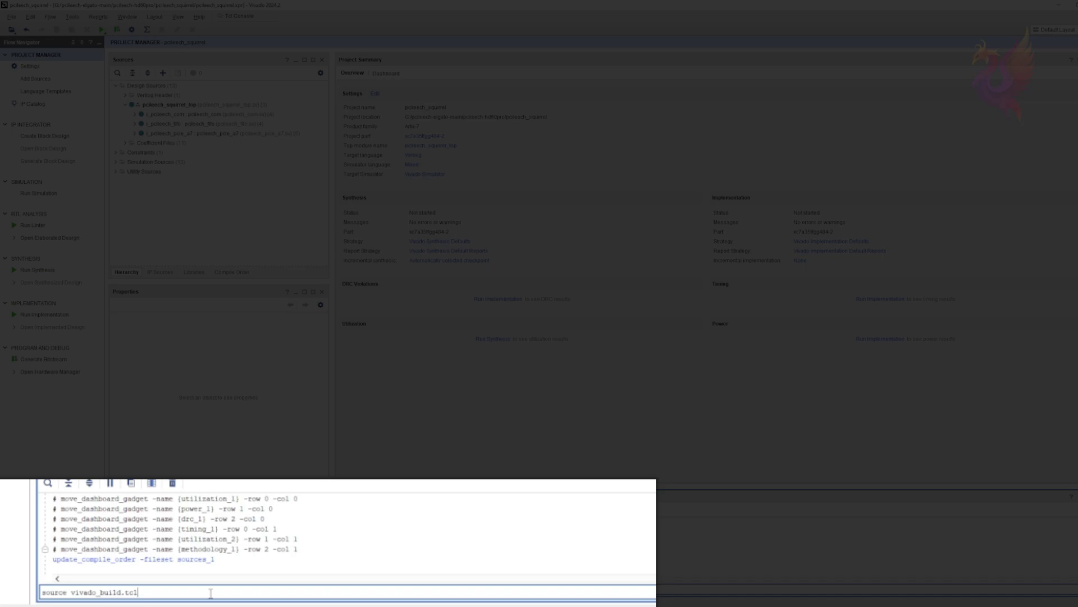
{"action": "key", "text": "Return"}
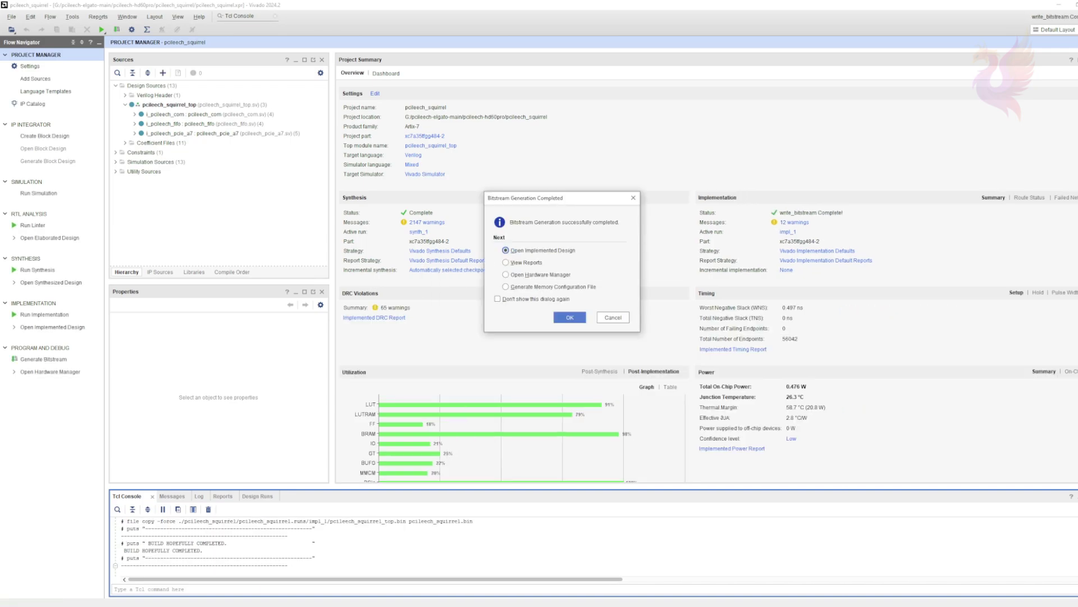
{"action": "left_click", "coordinate": [612, 319]}
- Switch to File Explorer and open the pcileech_squirrel.runs folder inside the generated pcileech_squirrel project folder
{"action": "left_click", "coordinate": [309, 604]}
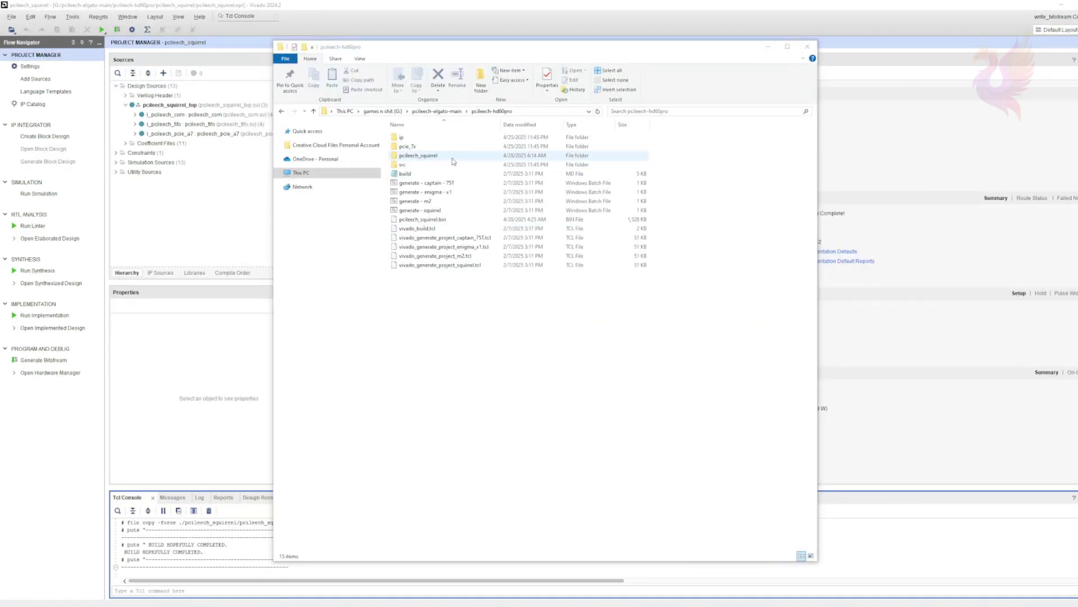
{"action": "double_click", "coordinate": [454, 157]}
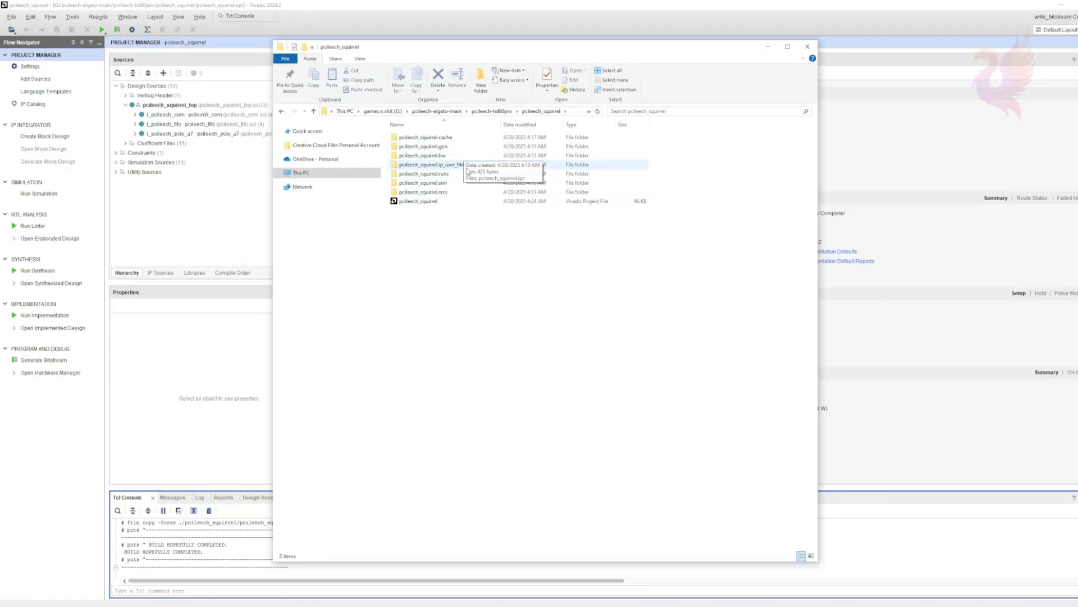
{"action": "double_click", "coordinate": [449, 175]}
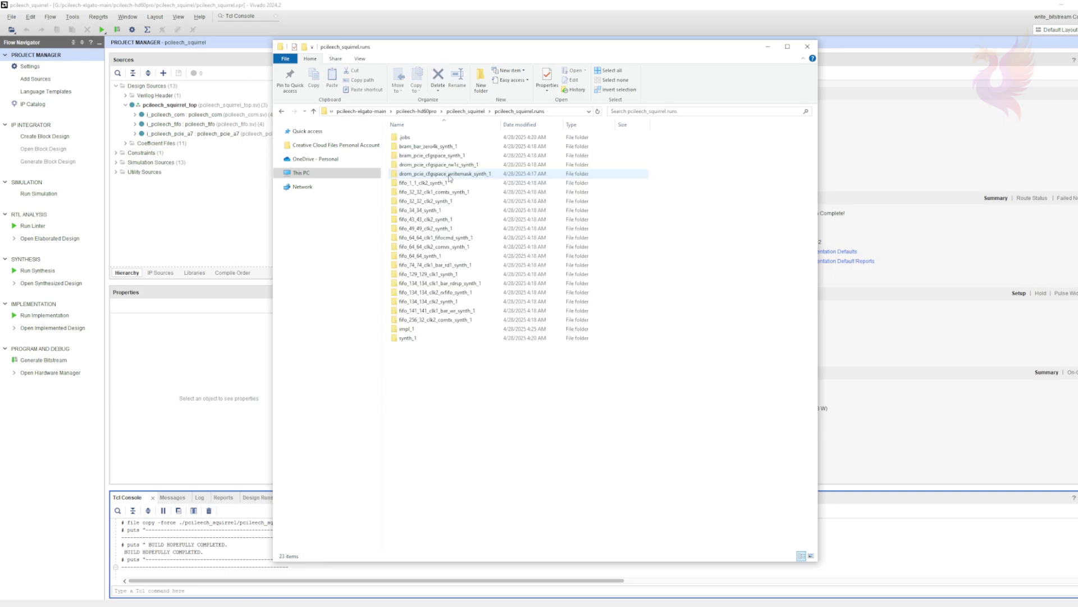